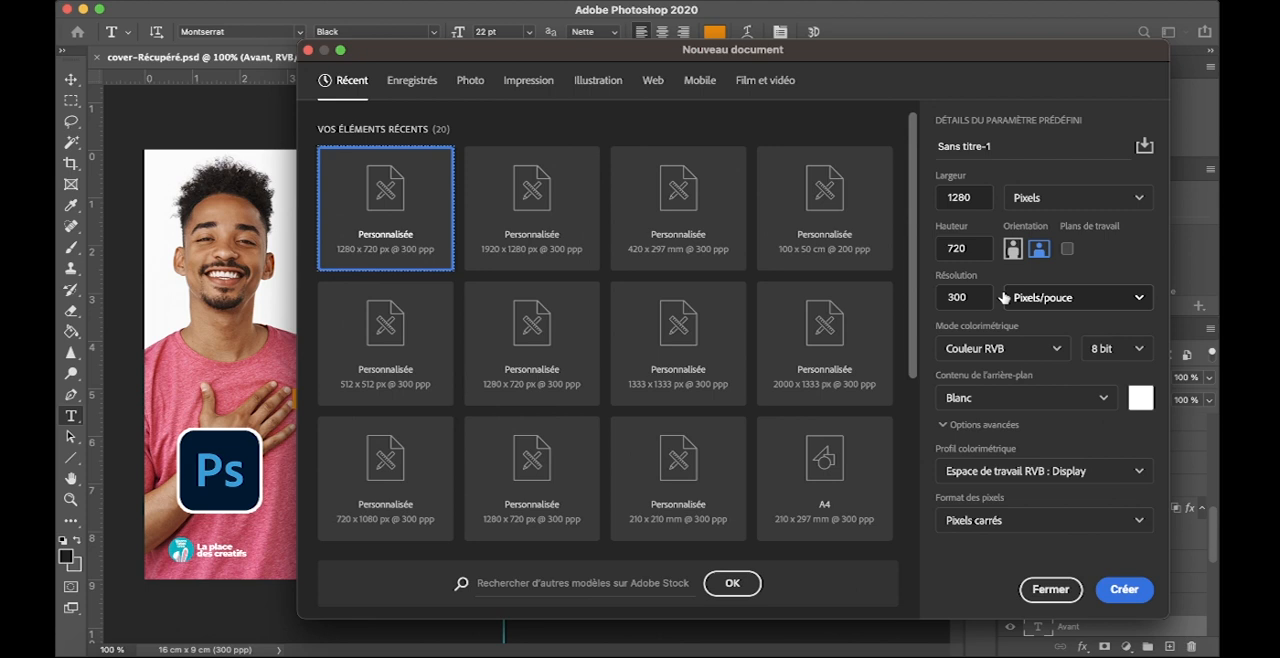
- Create a new 1280 × 720 px document at 300 ppi with a white background and display the Formes panel
click(1126, 589)
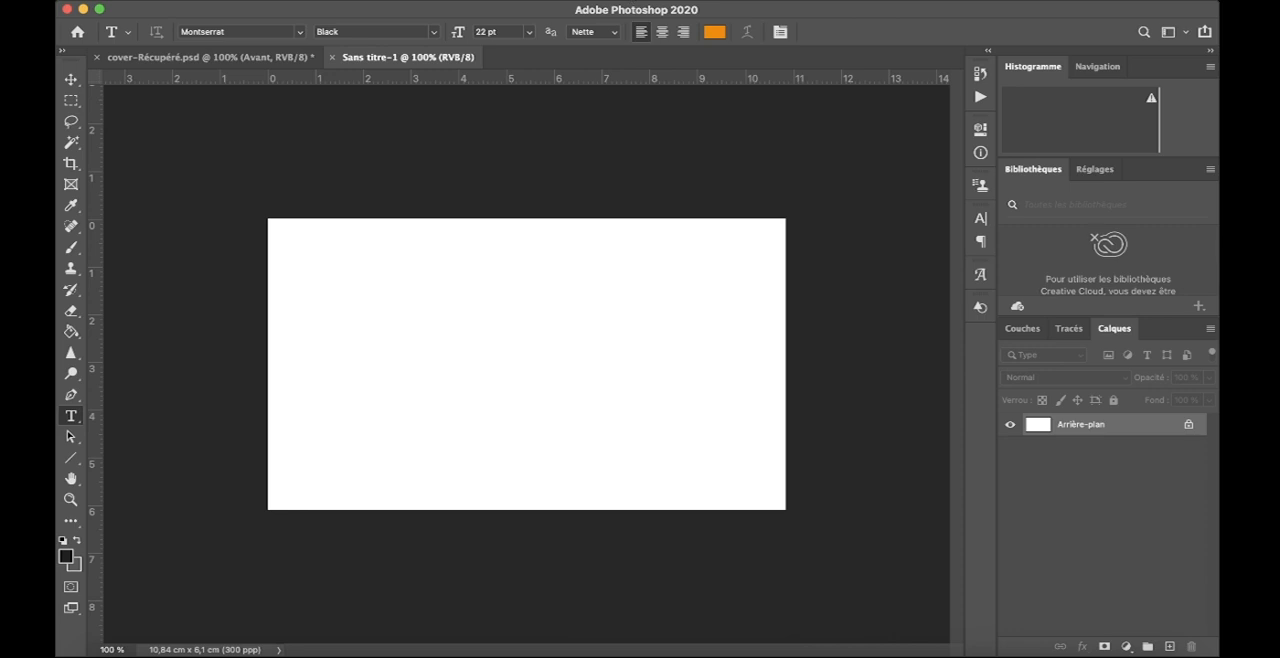
click(612, 1)
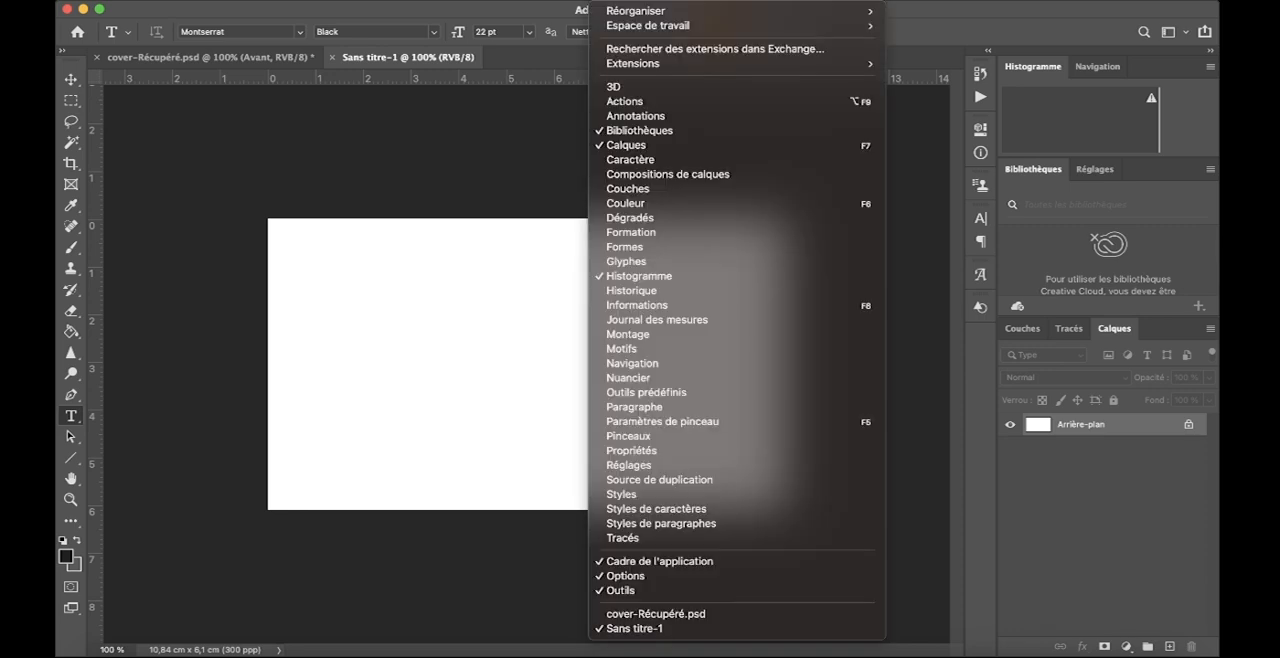
click(641, 249)
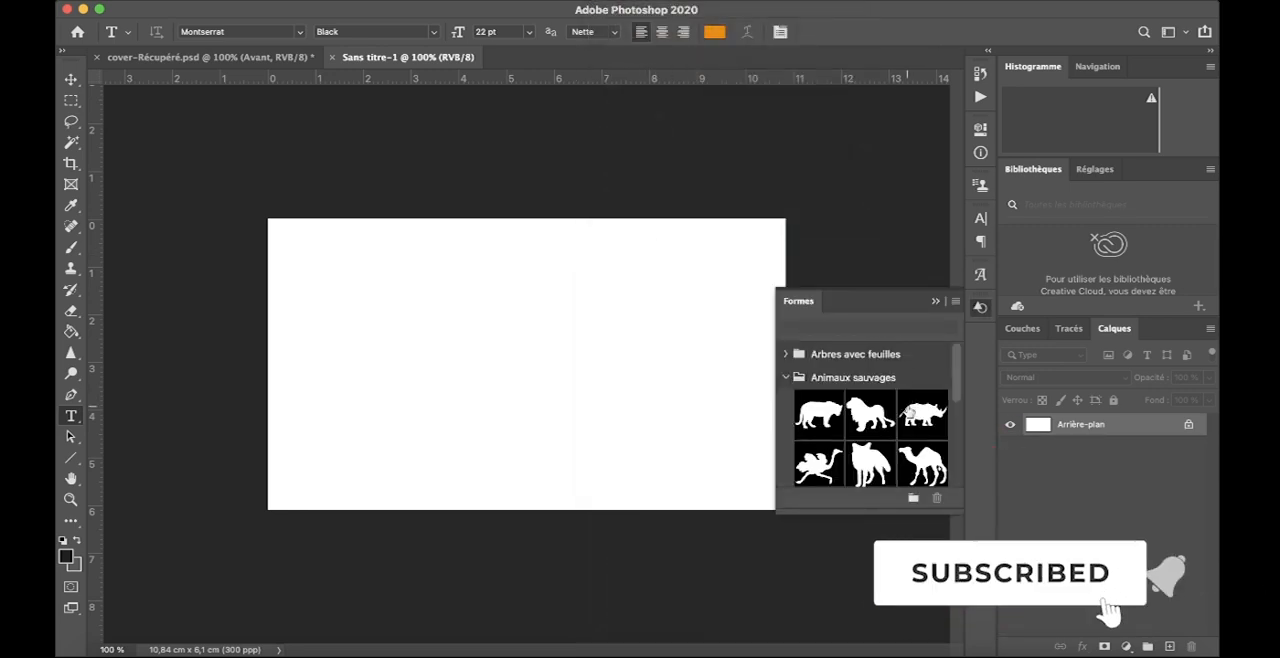
- Place the leaping stag with large antlers from the Animaux sauvages shapes on the canvas at its default size
scroll(864, 446, down, 1)
scroll(864, 446, down, 8)
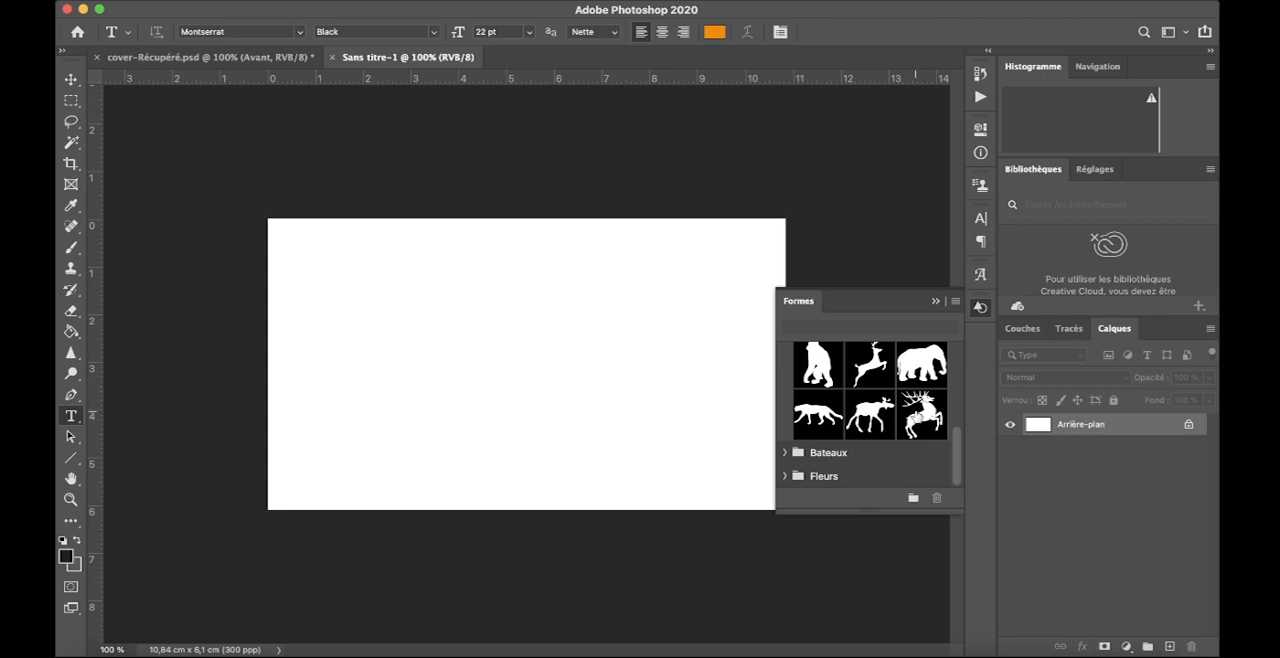
drag(921, 413, 474, 366)
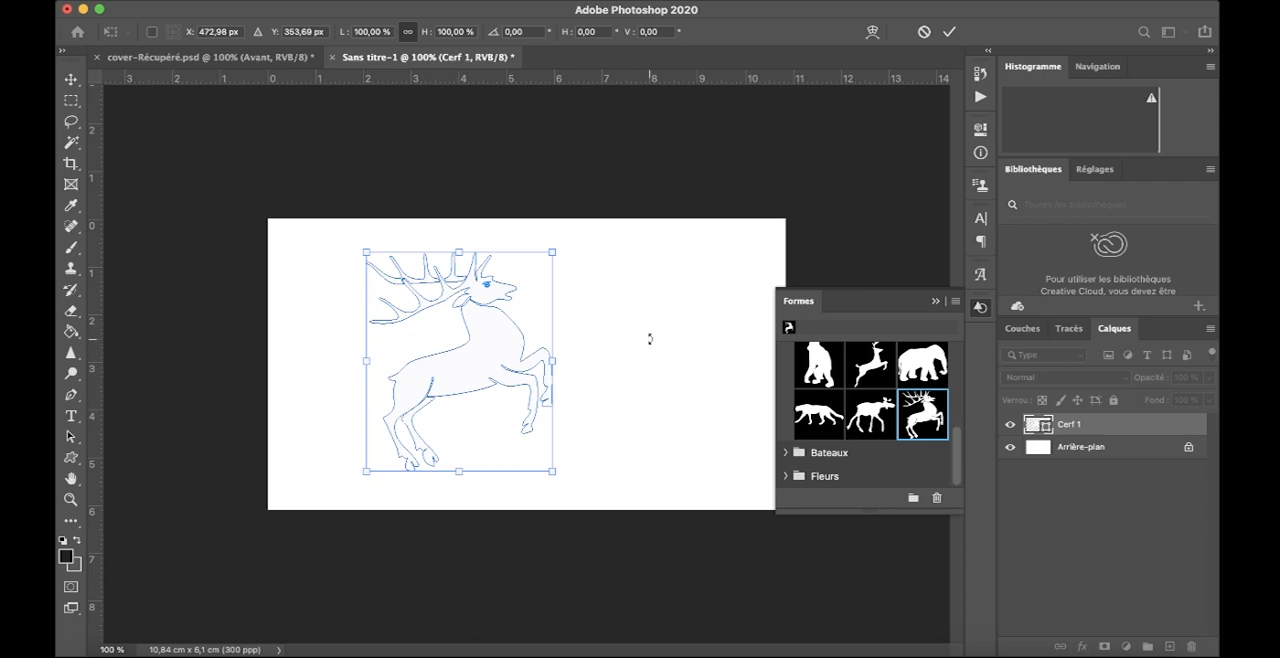
click(935, 301)
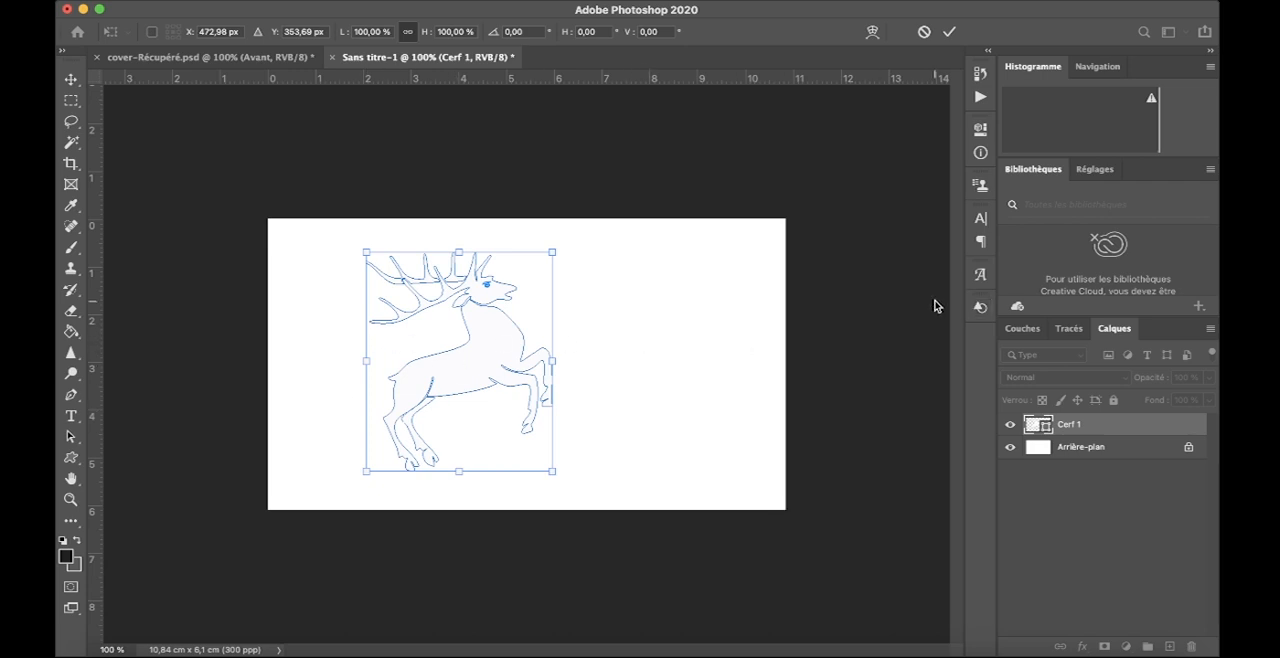
click(949, 31)
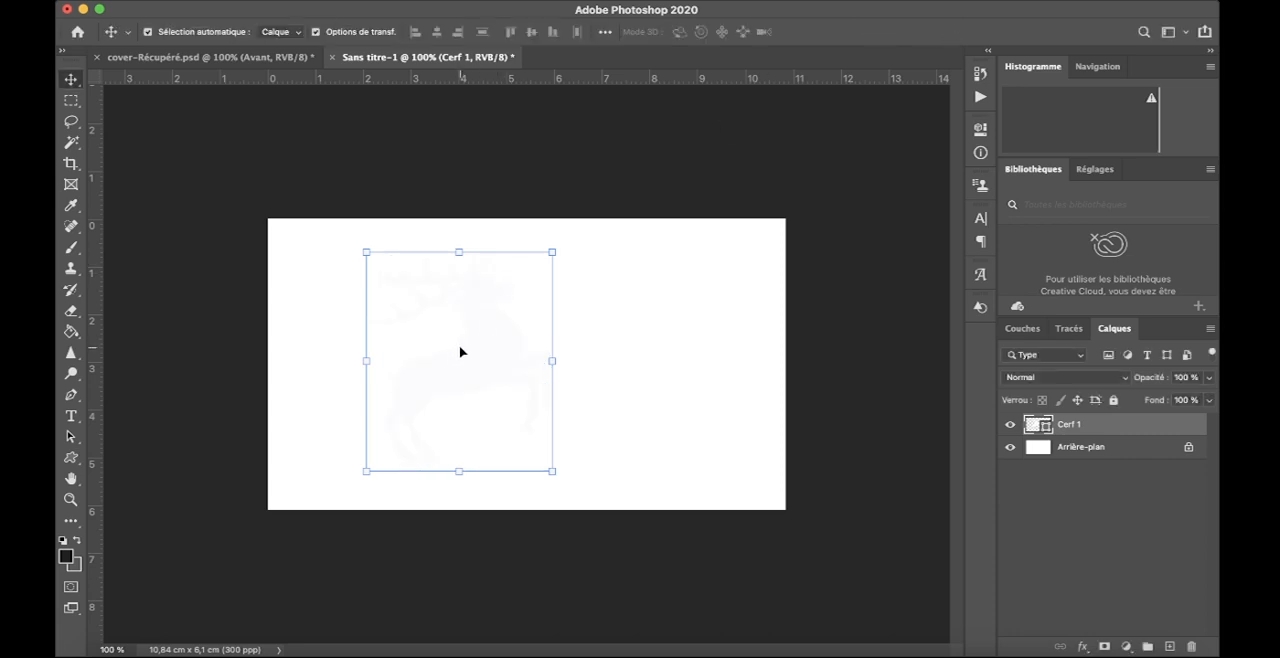
- Fill the stag shape with the dark grey from the recently used colours
click(71, 457)
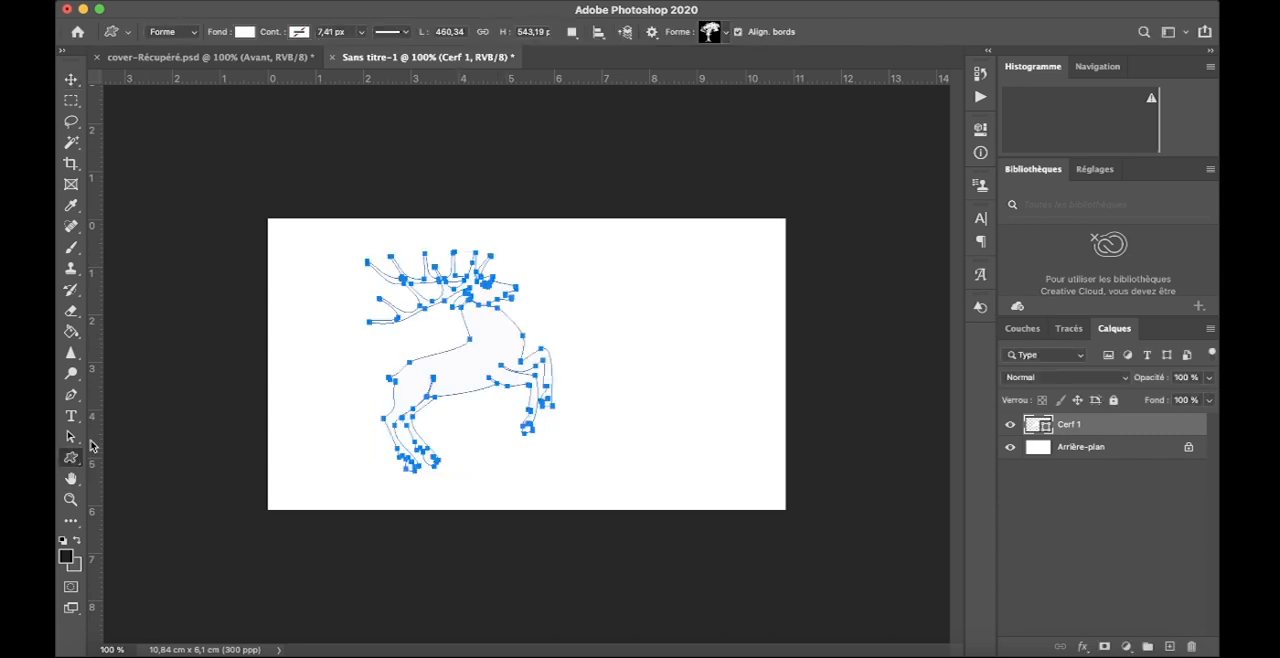
click(245, 33)
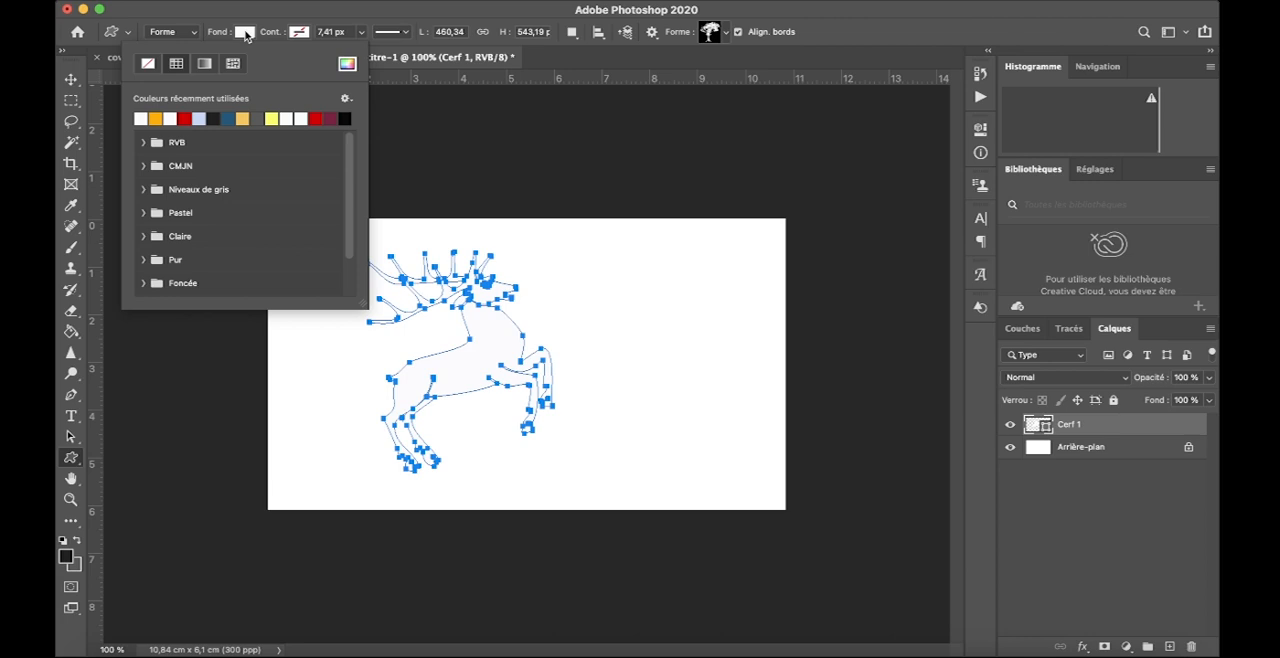
click(258, 118)
- Scale the stag to 80.40% and centre it horizontally near the canvas's upper edge, leaving room for text below
click(71, 79)
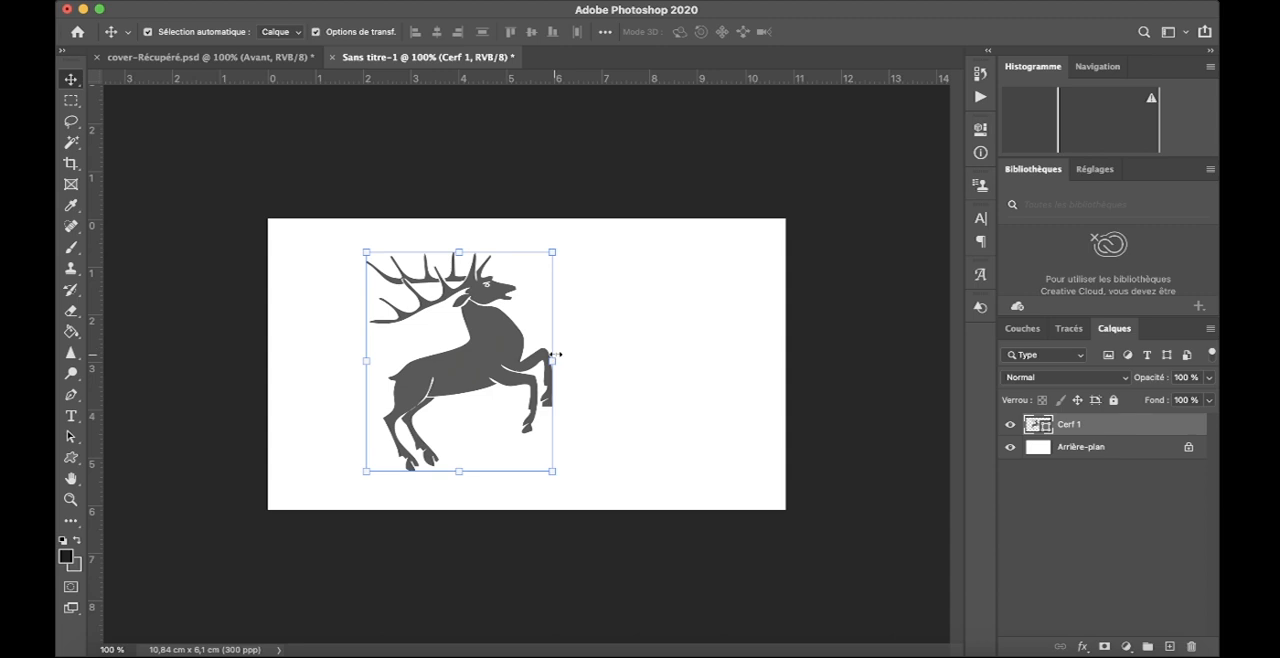
click(650, 355)
drag(488, 363, 535, 349)
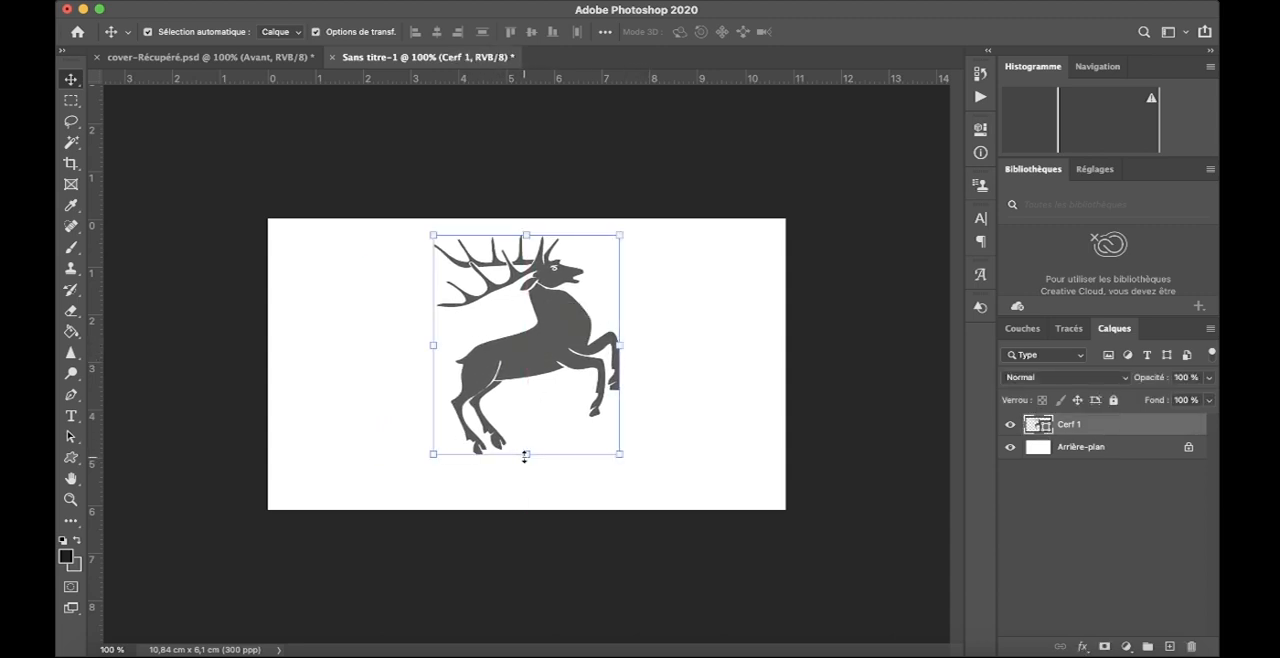
drag(525, 454, 526, 410)
drag(530, 338, 529, 365)
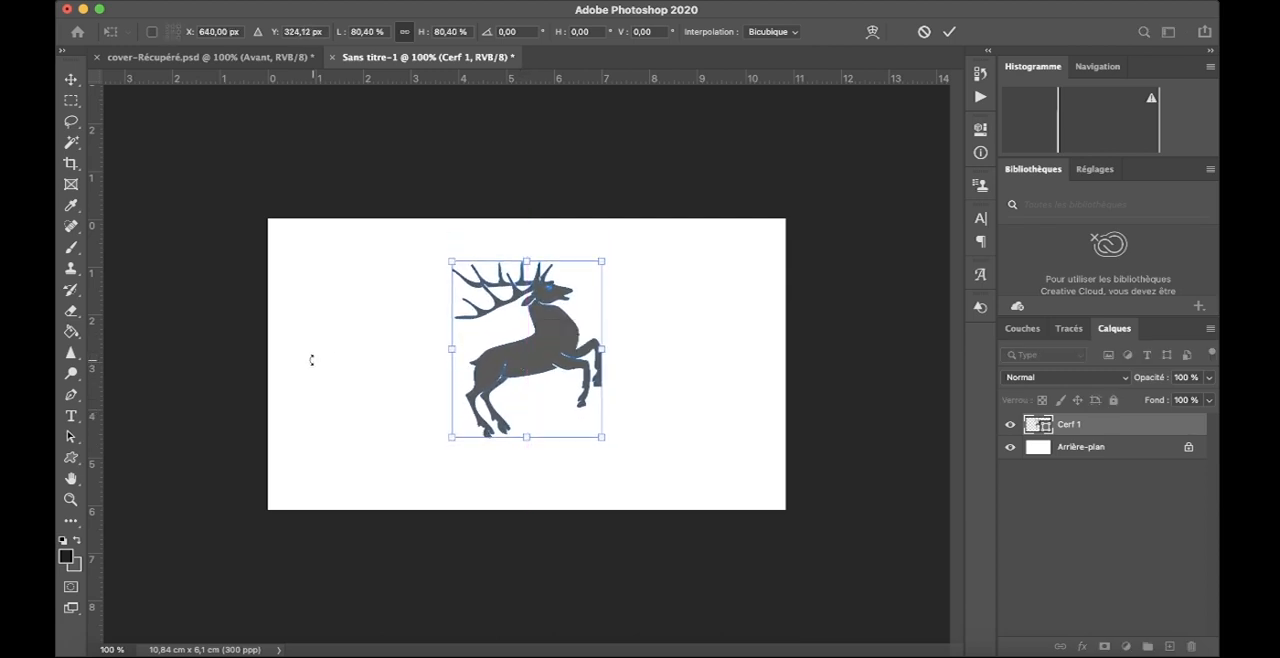
drag(547, 323, 545, 293)
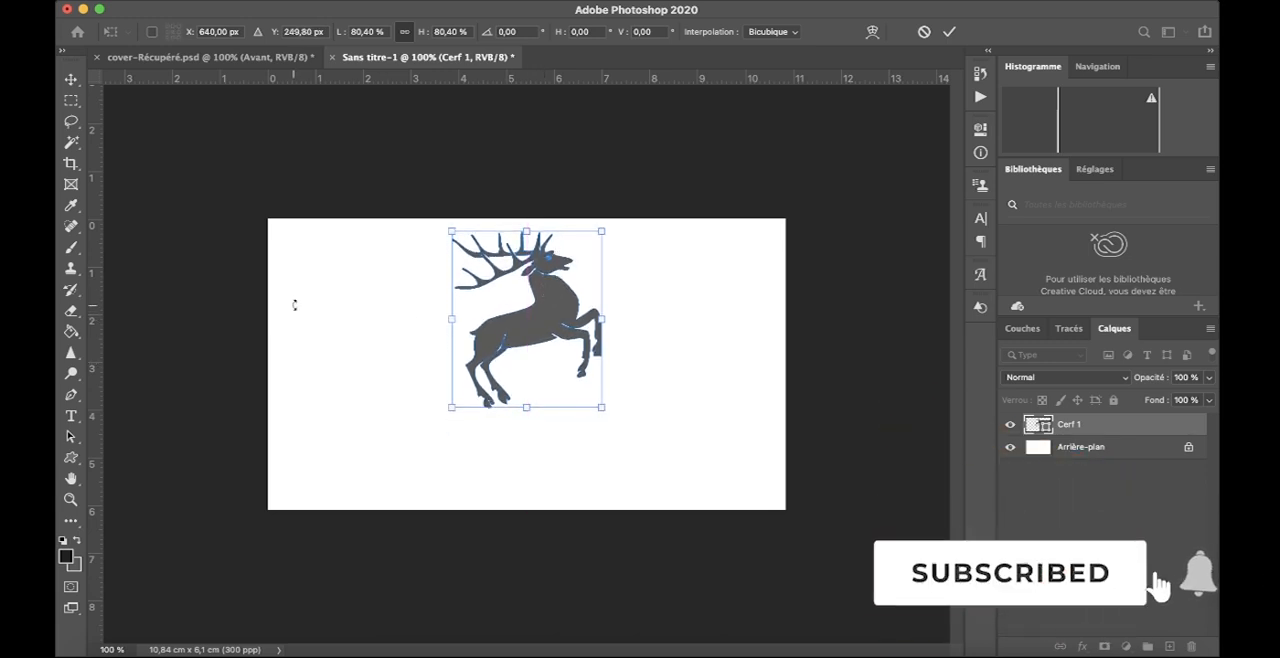
click(947, 32)
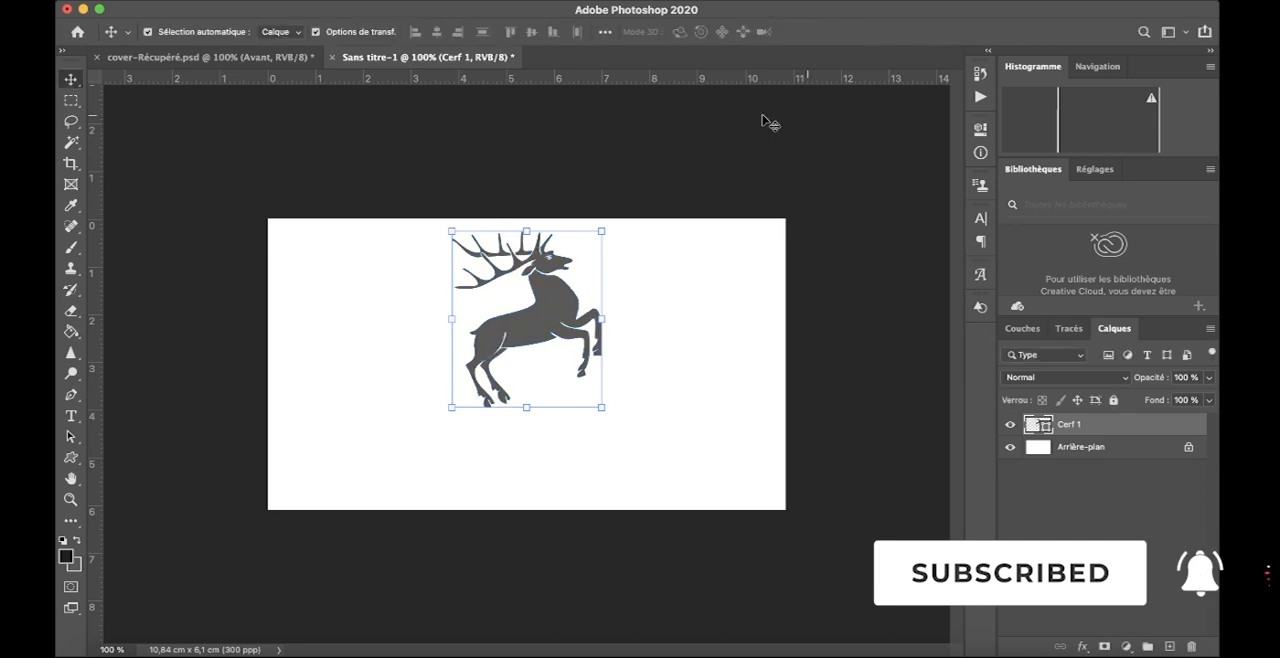
- Add the text "Cerf" in Montserrat Black 22 pt on the white area below and beside the stag
click(386, 348)
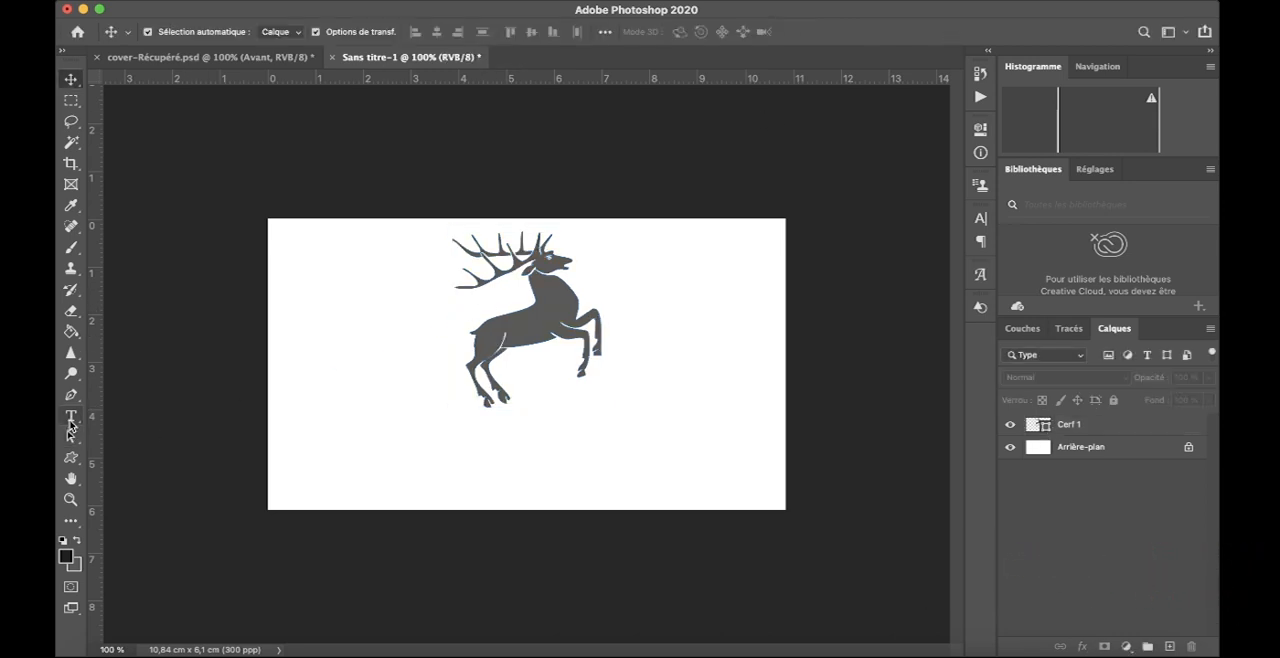
click(70, 419)
click(324, 452)
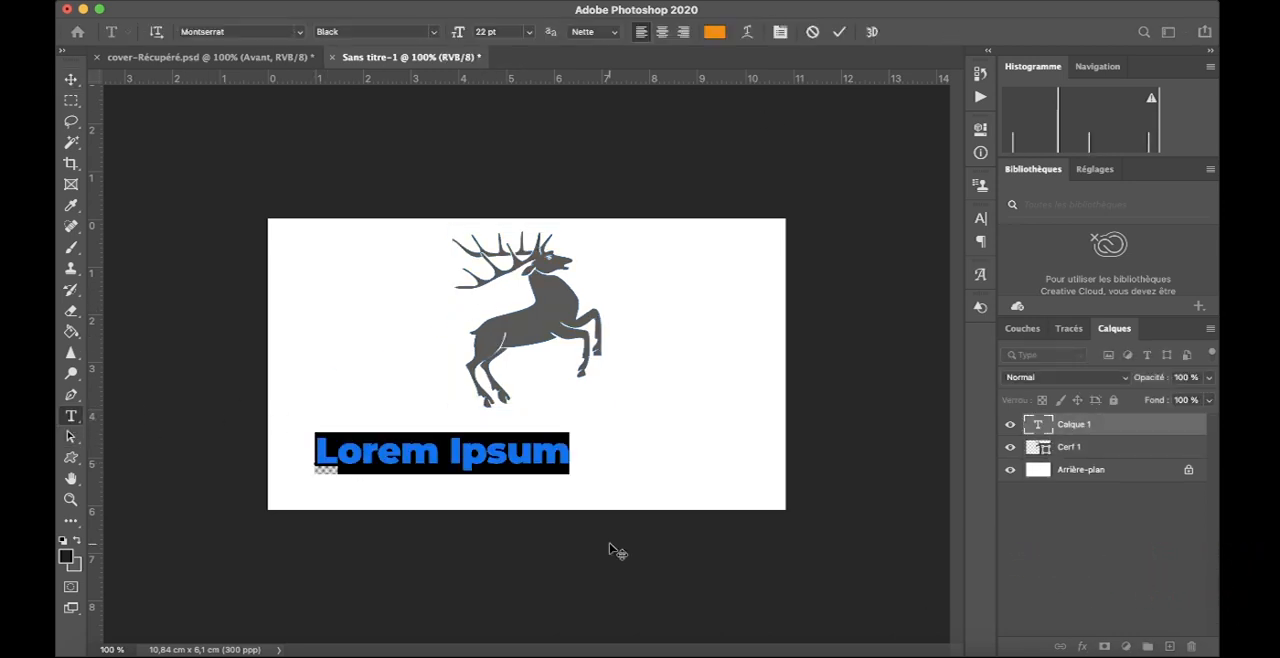
text(Cerf)
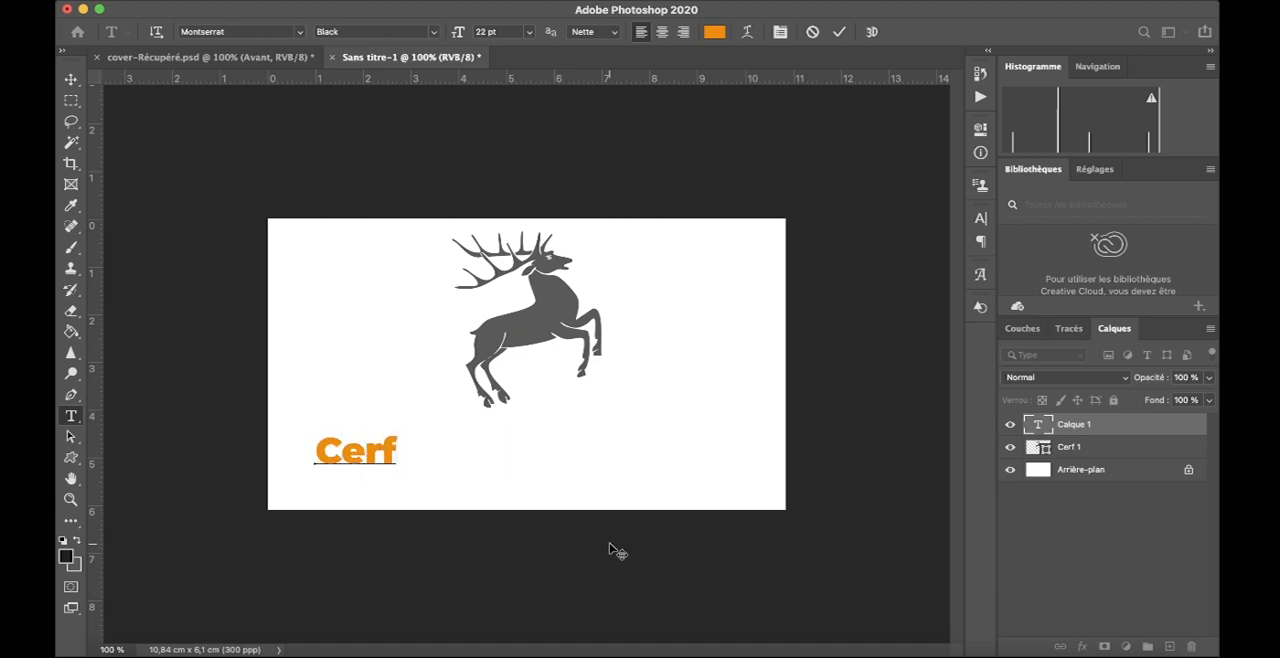
key(super+a)
key(super+Return)
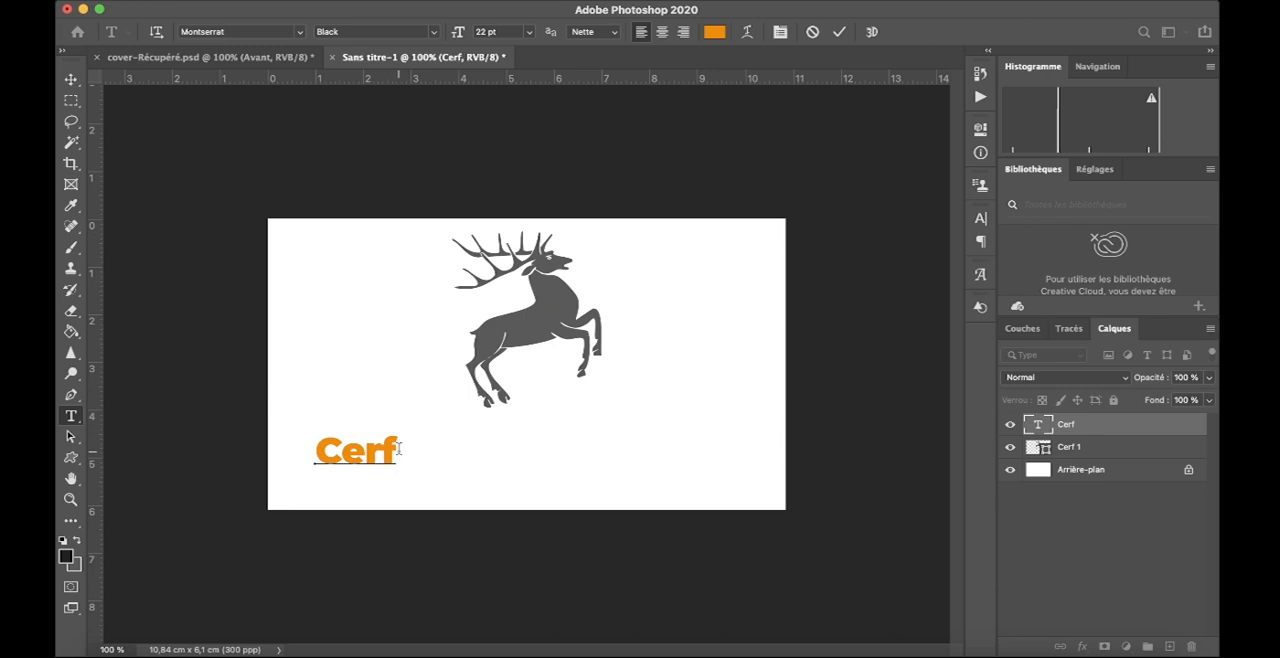
- Recolour the "Cerf" text with the stag's grey, #5a5a59, sampled from the shape
drag(408, 451, 242, 441)
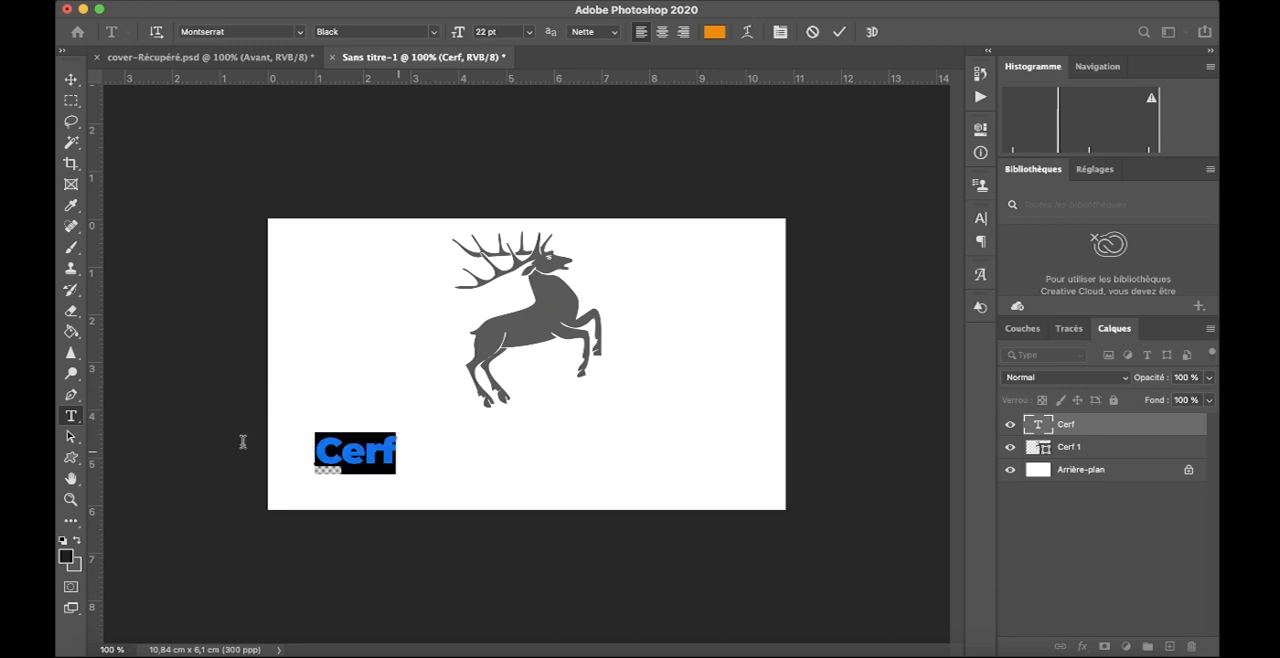
click(716, 34)
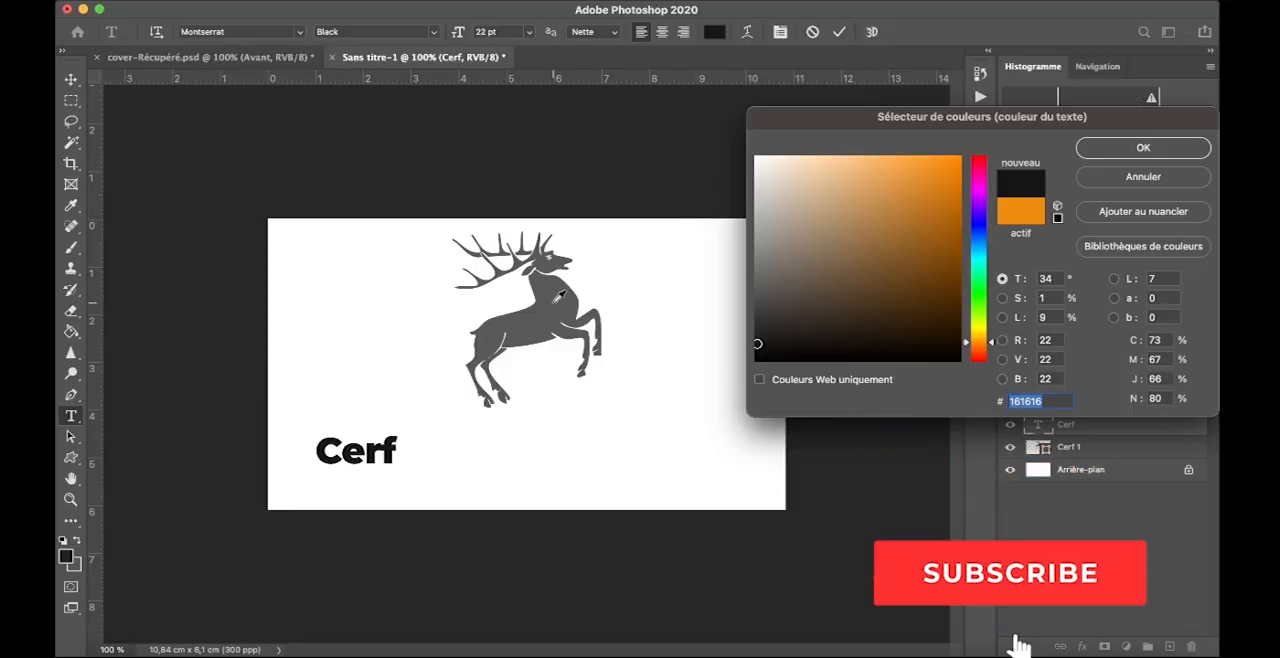
click(553, 302)
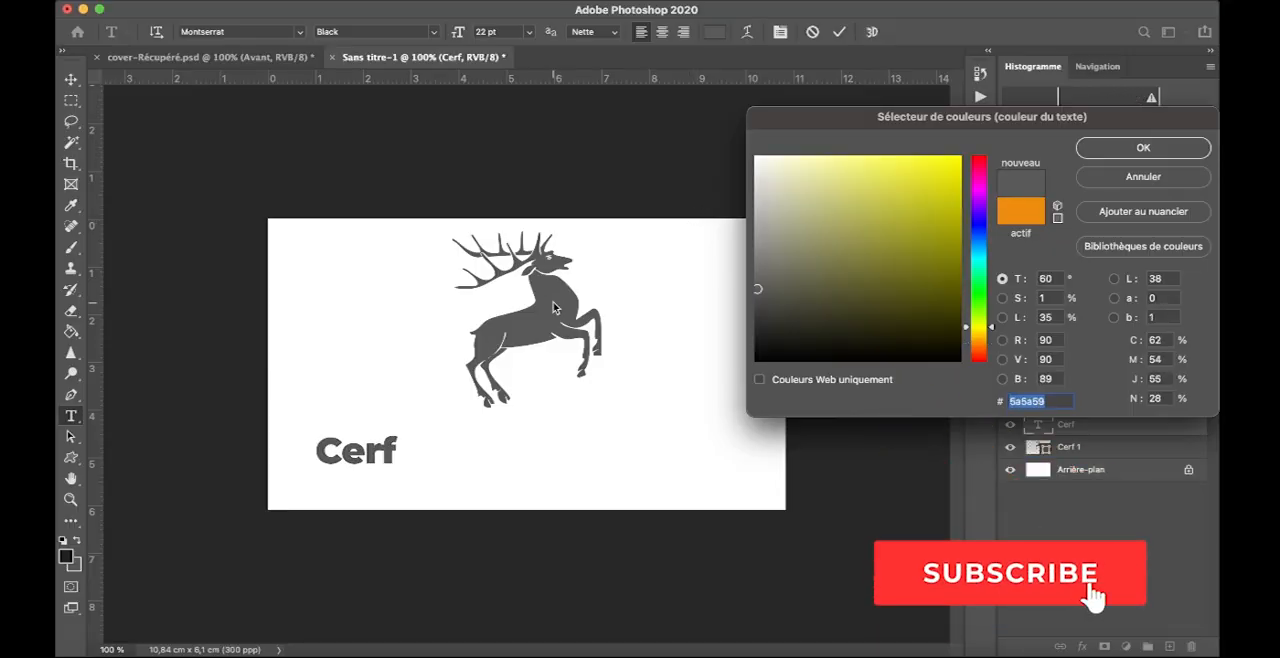
click(1100, 148)
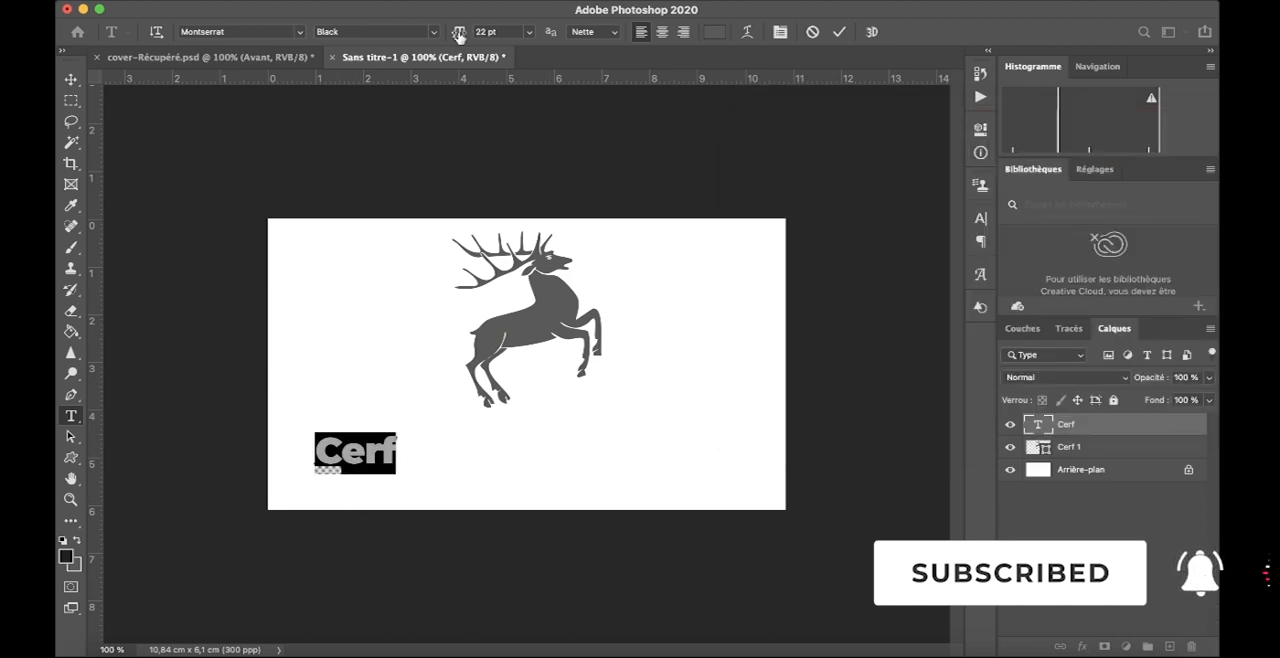
- Enlarge the "Cerf" text to 49 pt and centre it under the stag so its hind hooves overlap the letters
drag(453, 35, 595, 287)
drag(629, 403, 743, 377)
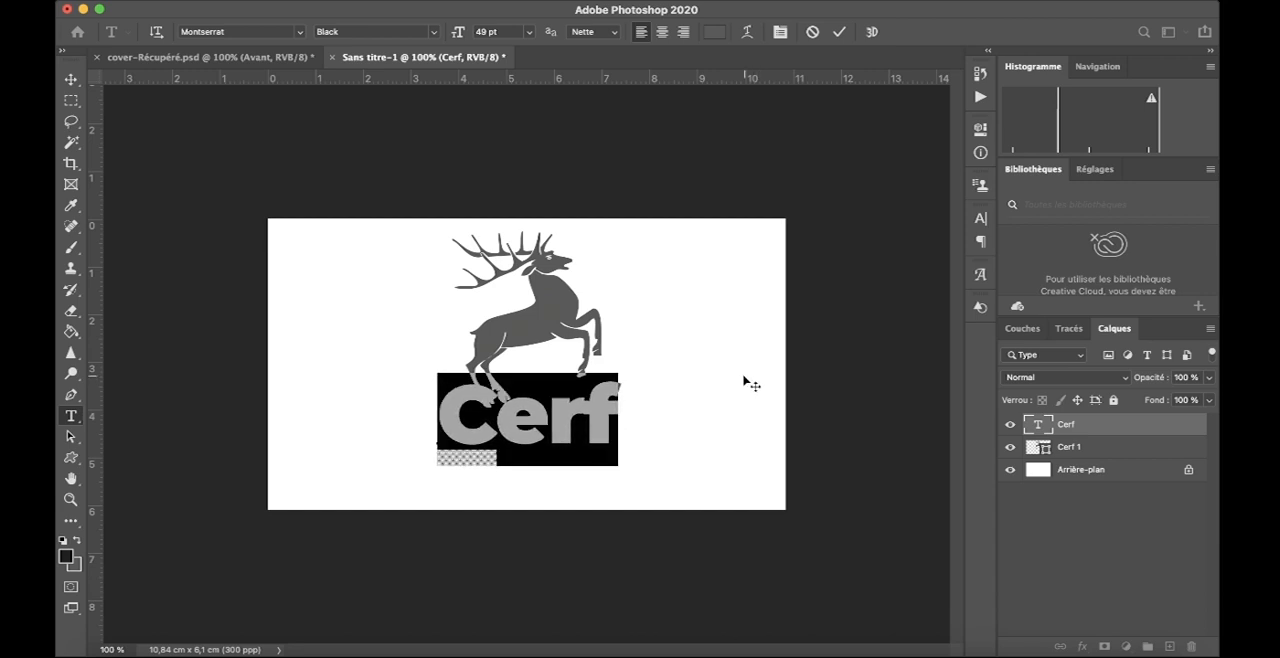
click(839, 31)
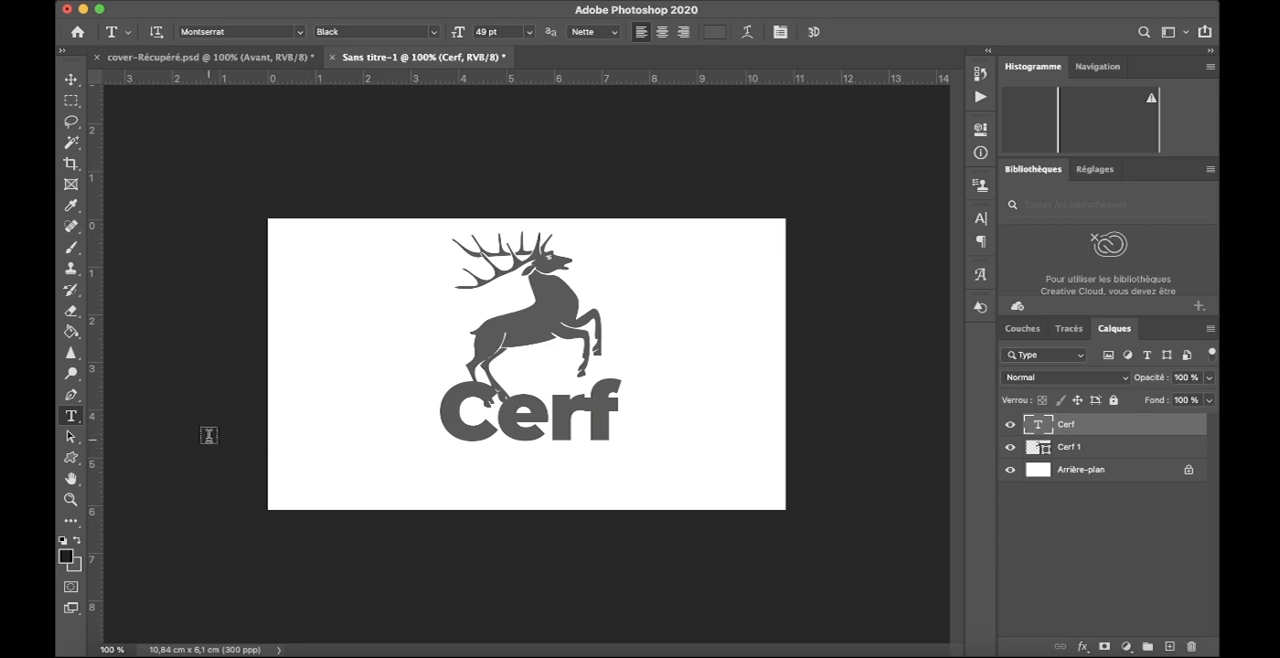
- Reorder the layers so the stag shape Cerf 1 sits above the "Cerf" text layer
key(v)
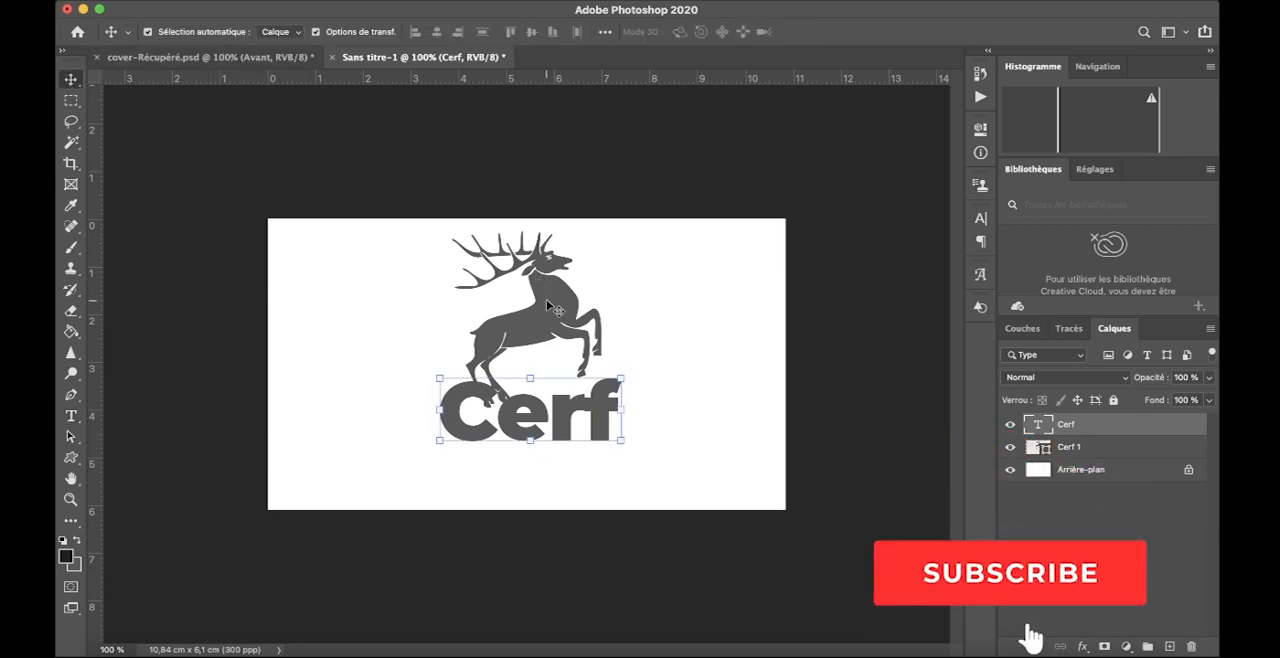
click(547, 305)
drag(1118, 425, 1122, 436)
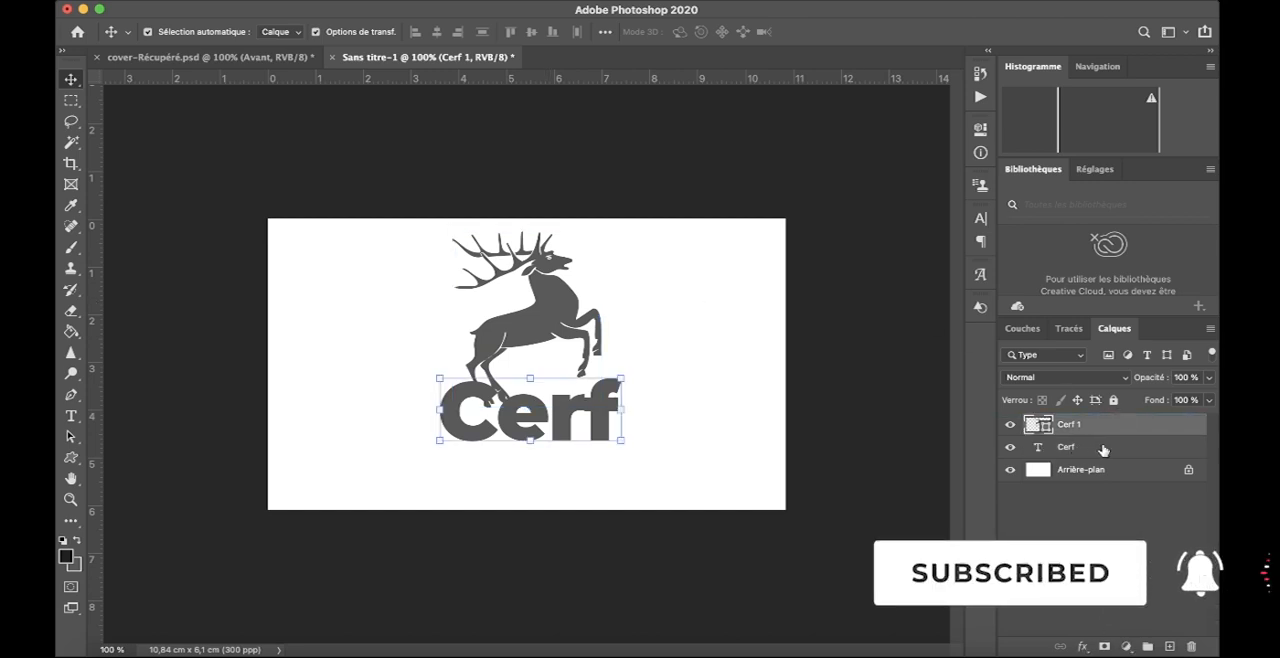
- Convert the "Cerf" text layer to a smart object and deselect it
click(1104, 449)
right_click(1101, 448)
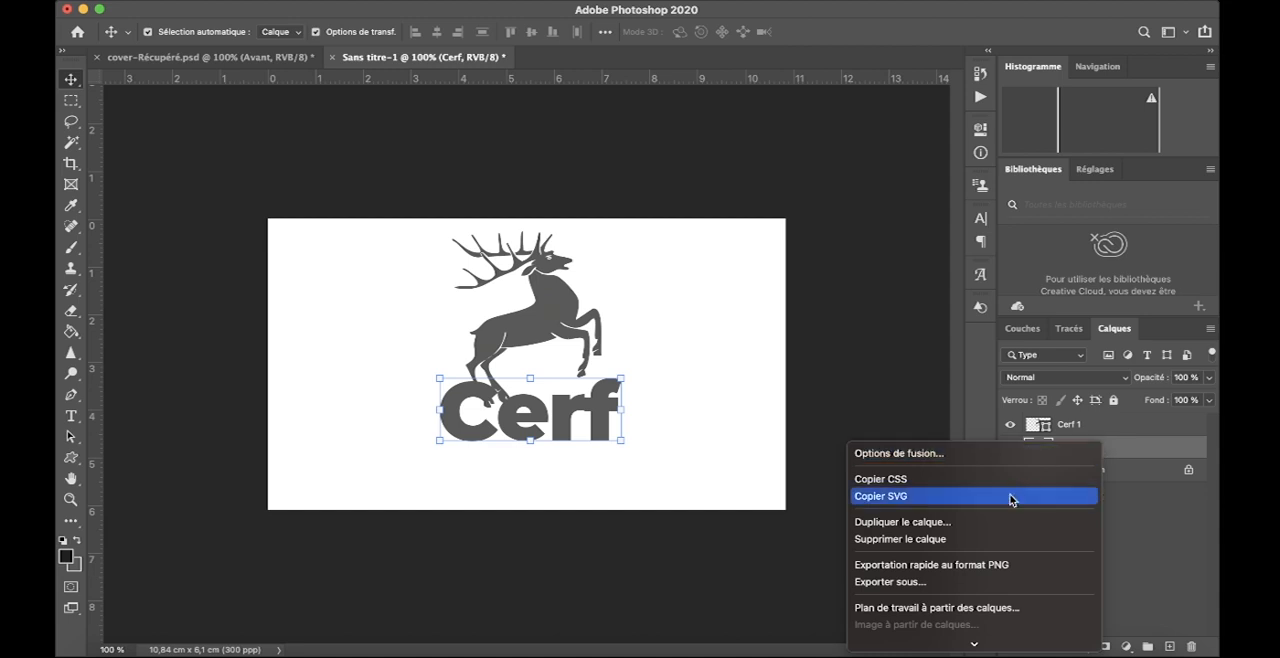
scroll(1003, 500, down, 8)
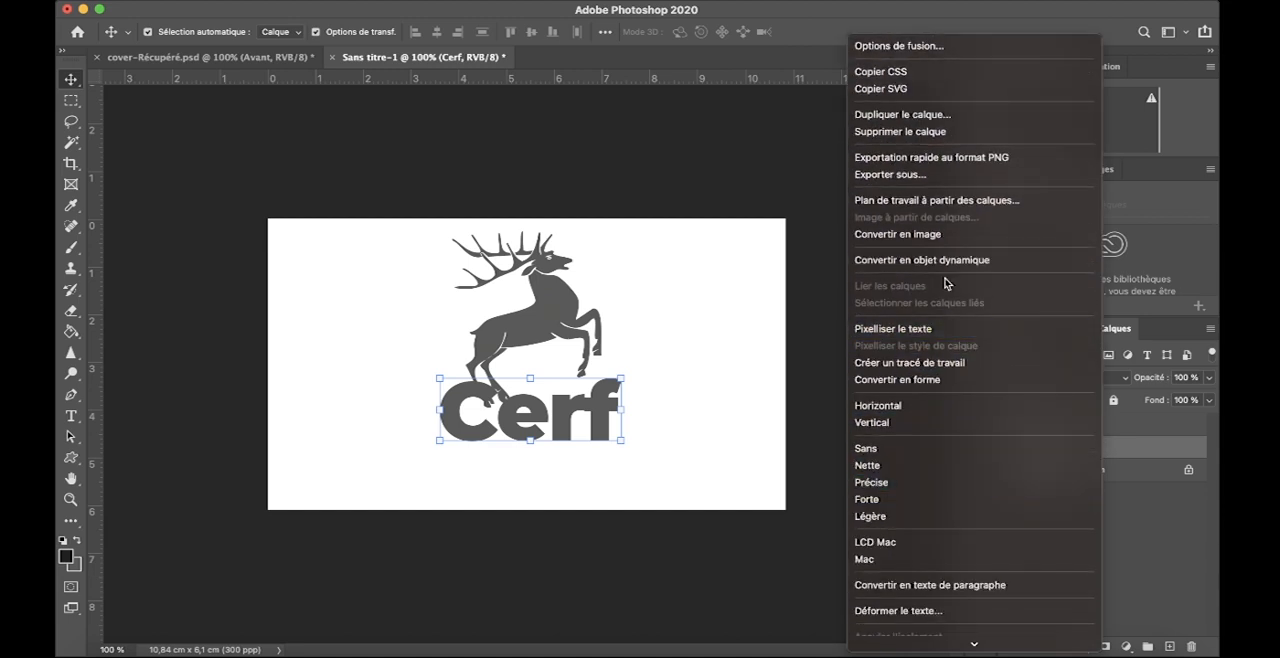
click(944, 262)
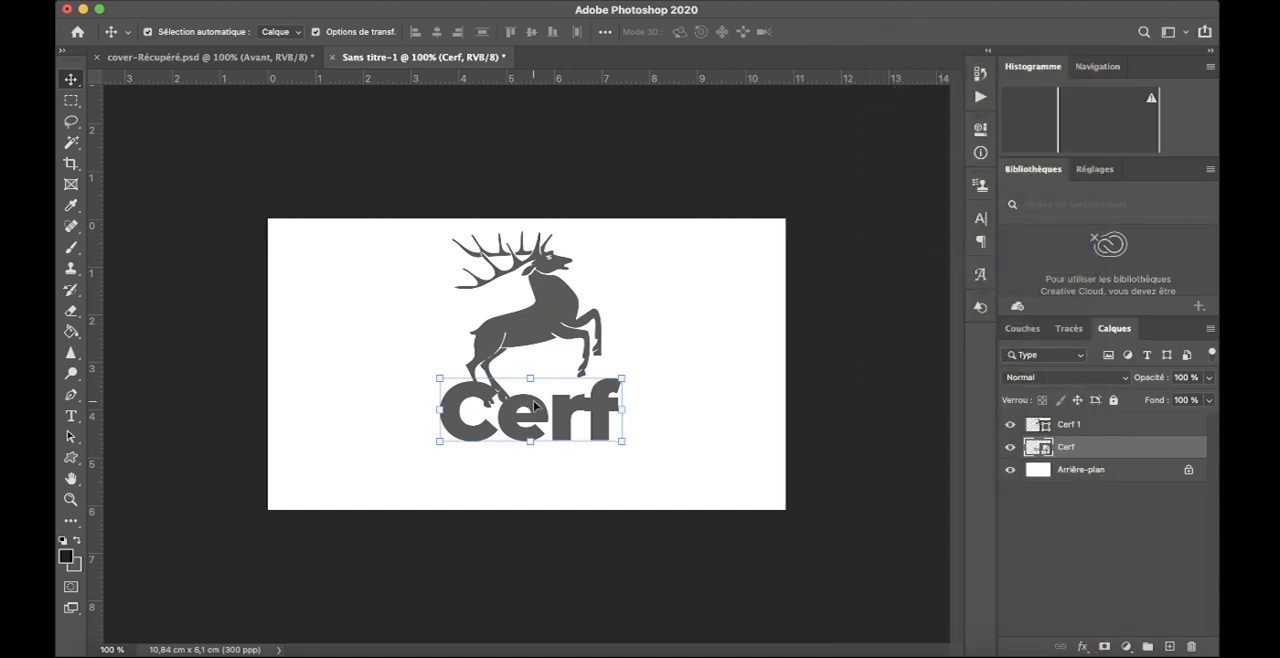
click(706, 344)
- Add the tagline "Protection des animaux" below the "Cerf" text and set its font size to 7 pt
click(71, 416)
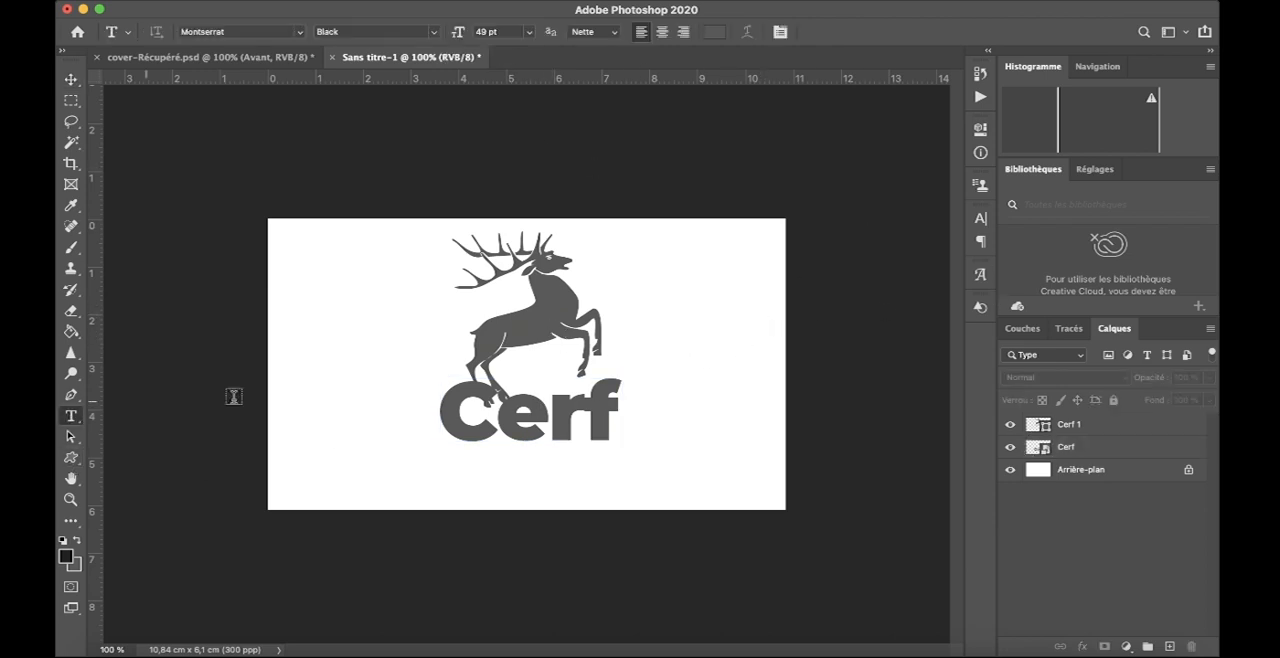
click(398, 463)
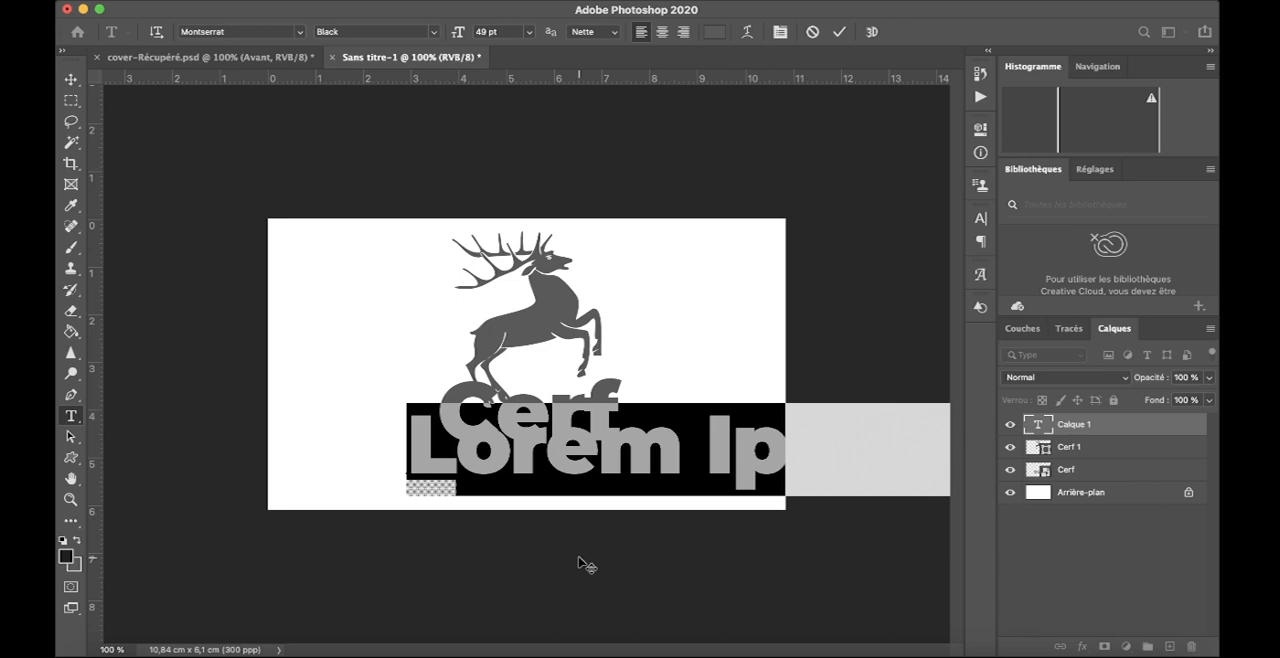
text(Protect)
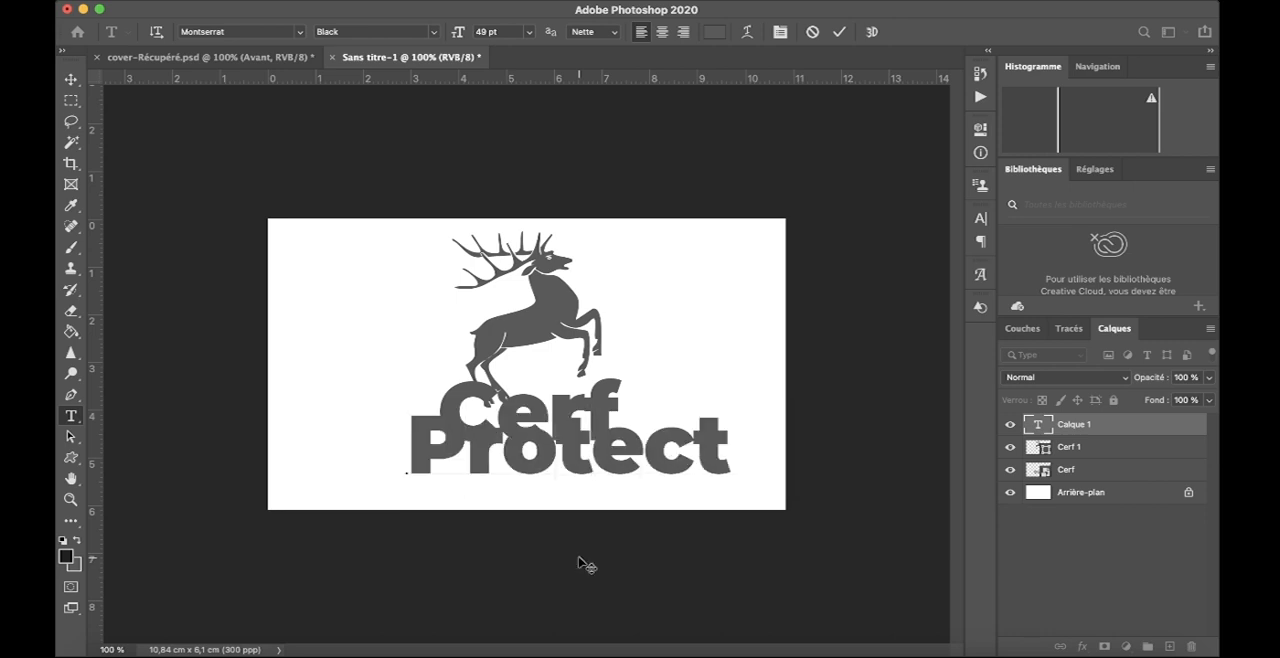
text(ion)
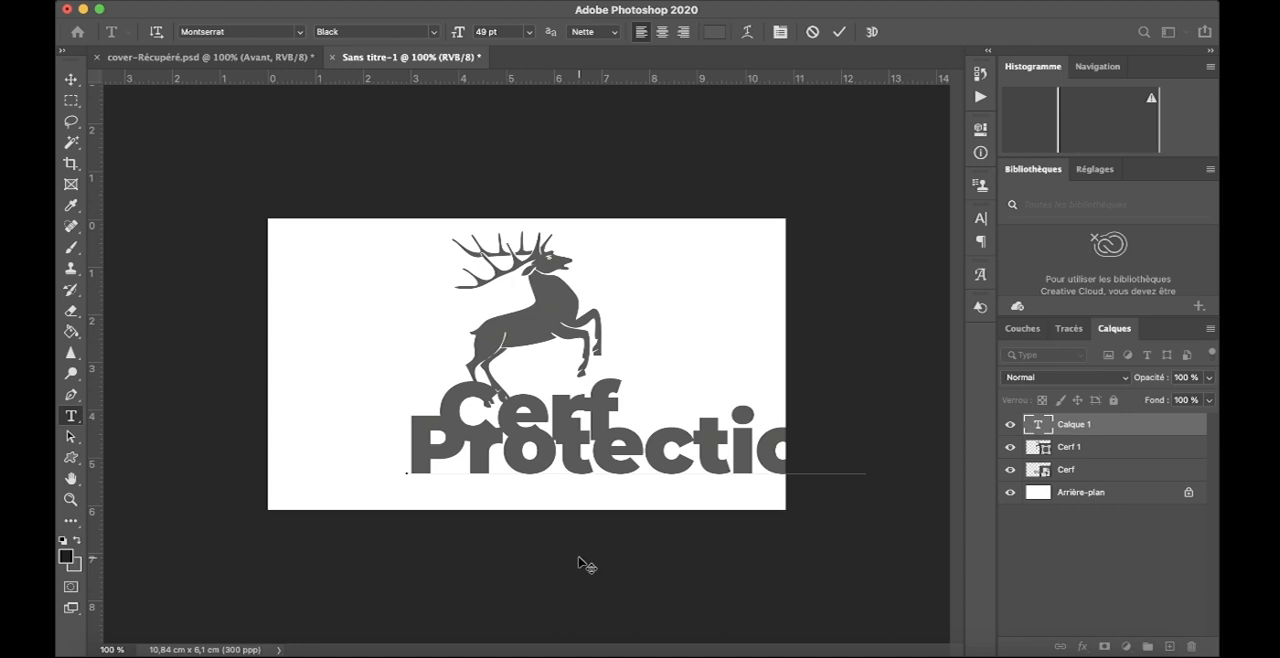
text( S)
key(super+a)
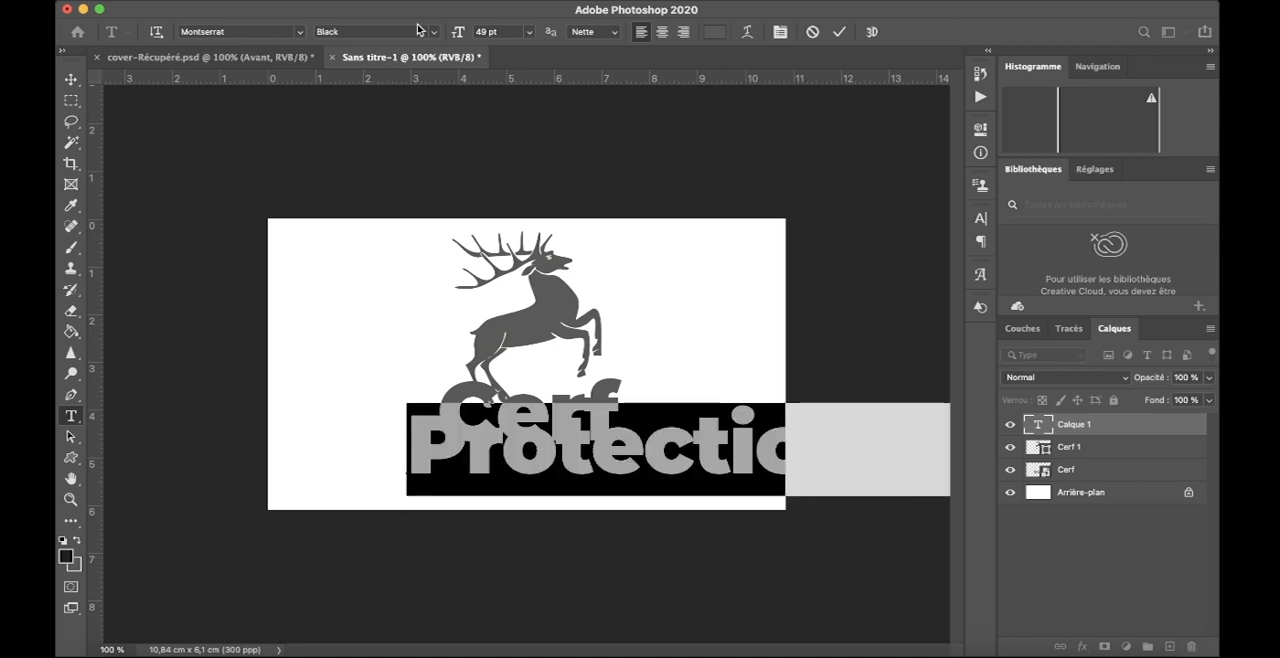
drag(462, 36, 420, 31)
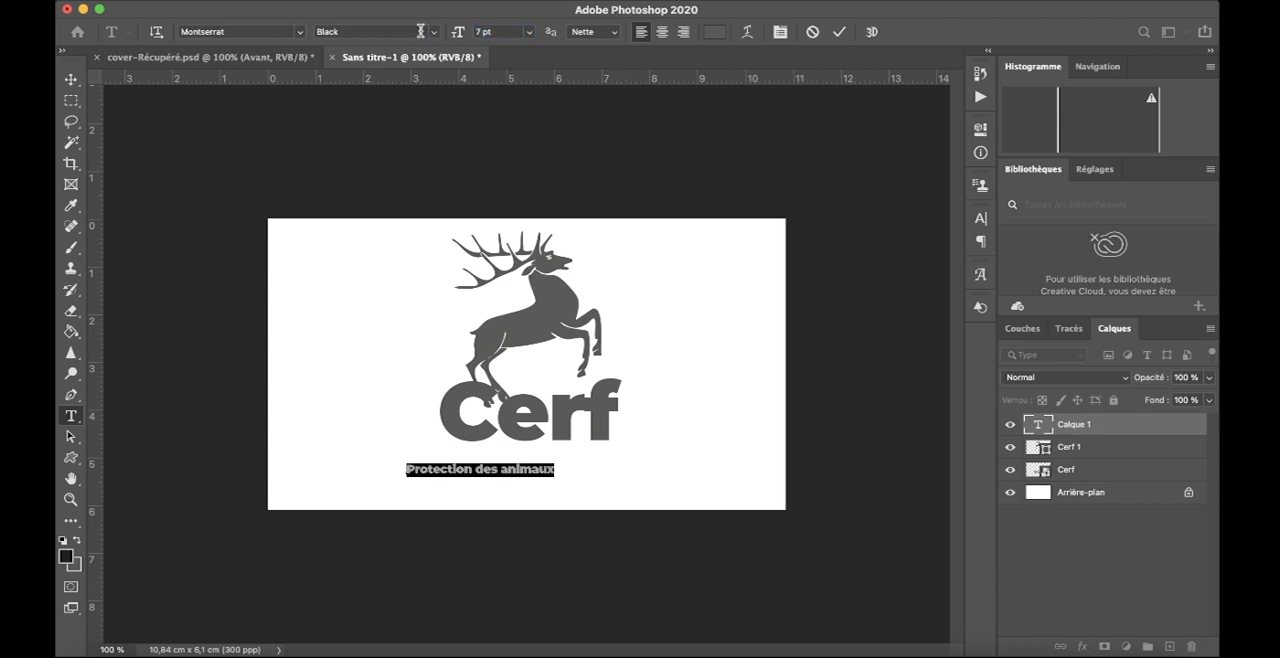
- Turn the tagline "Protection des animaux" into all caps and set its font size to 4 pt
click(980, 220)
click(842, 334)
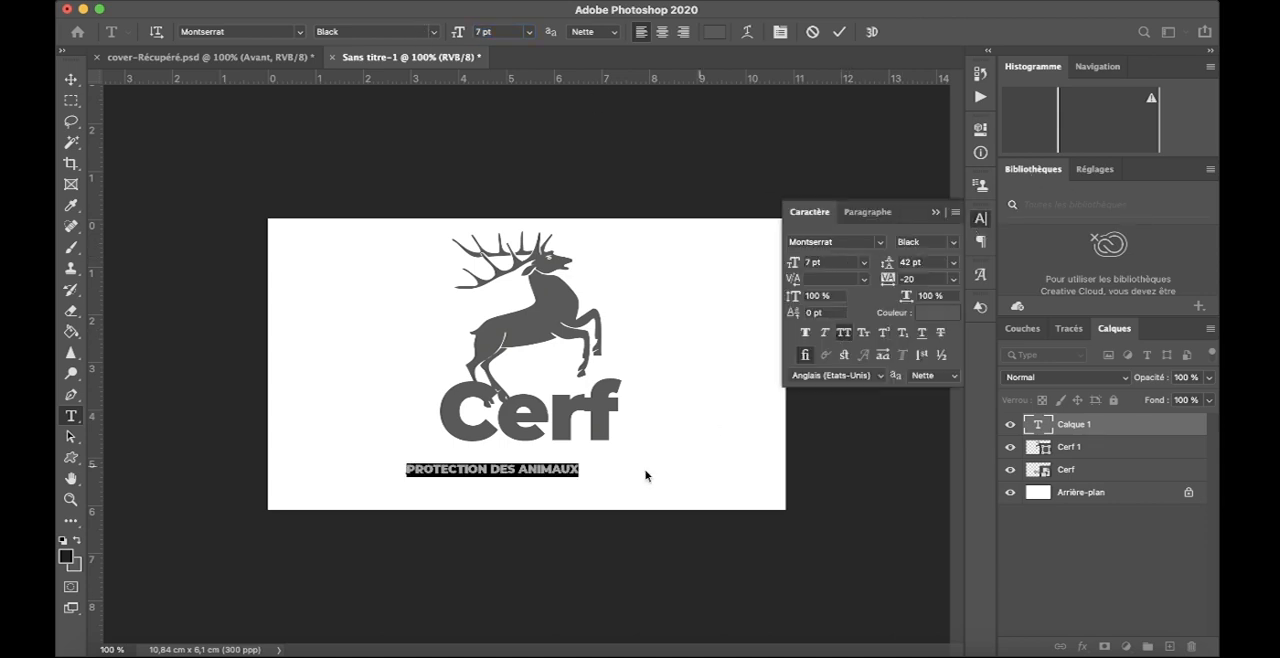
click(806, 262)
key(Down)
key(Down)
key(Down)
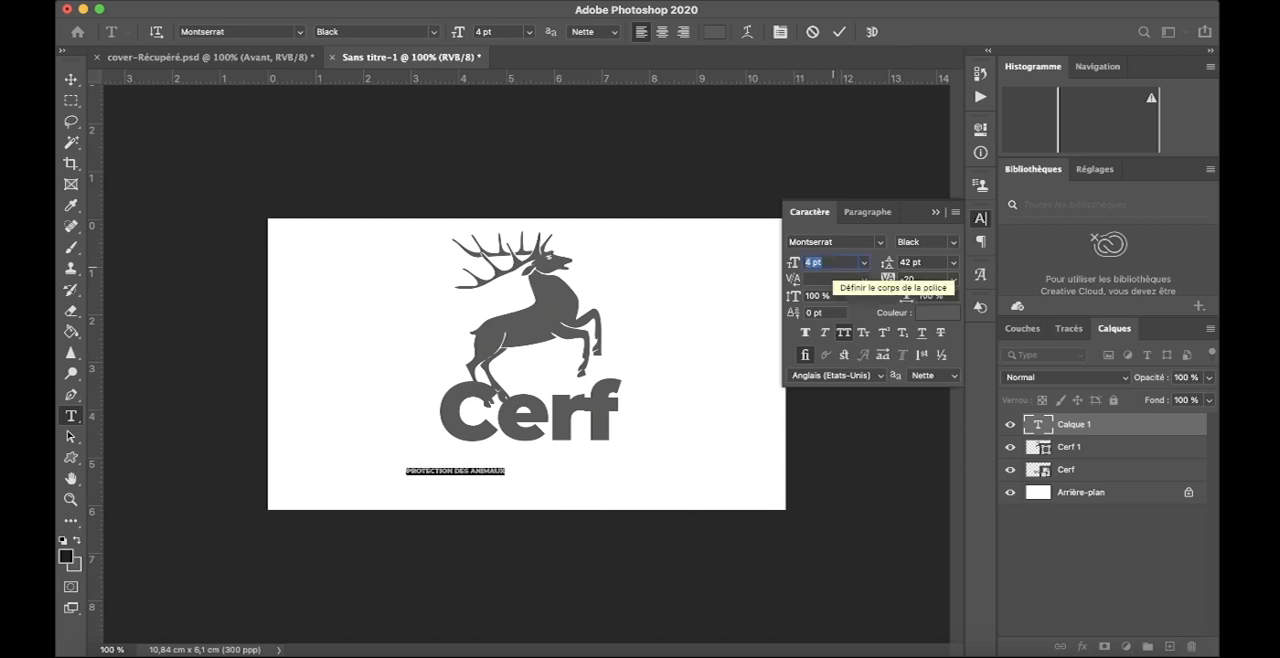
- Set the tagline's tracking to 560 so it spreads to about the width of the "Cerf" text
click(918, 280)
key(Up)
key(Up)
key(Up)
key(Up)
key(Up)
key(Up)
key(Up)
key(Up)
key(Up)
key(Up)
key(Up)
key(Up)
key(Up)
key(Up)
key(Up)
key(Up)
key(Up)
key(Up)
key(Up)
key(Up)
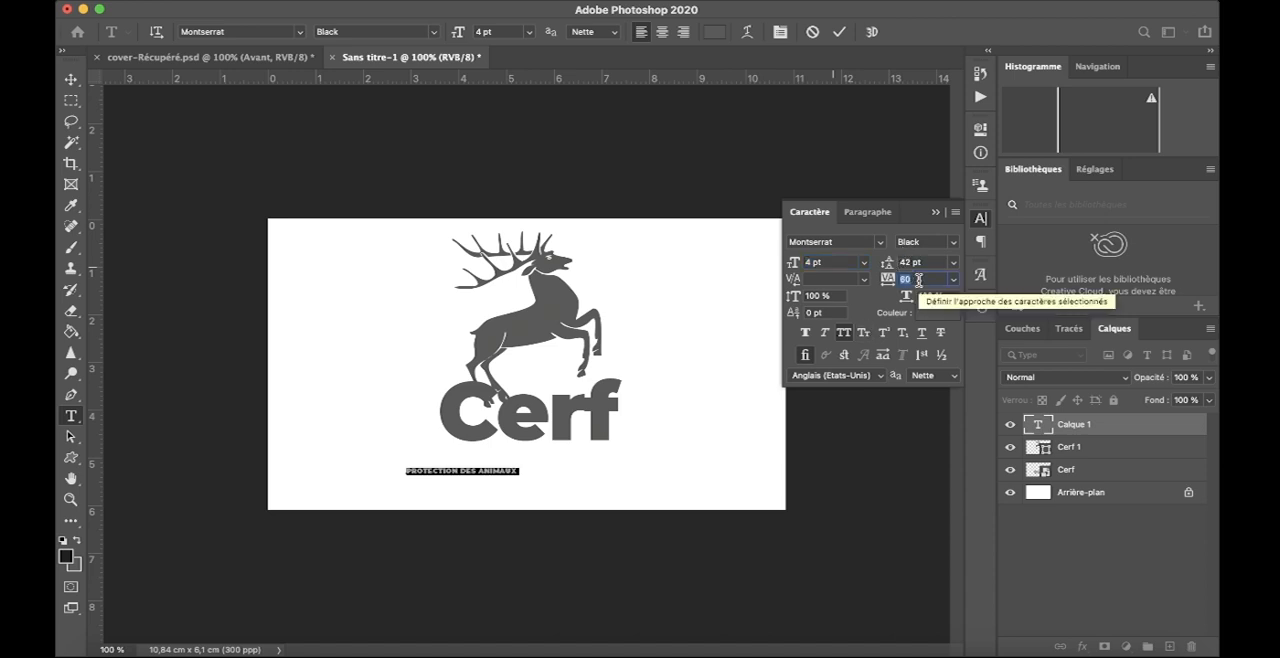
key(Up)
key(Up)
key(Up)
key(Up)
key(Up)
key(Up)
key(Up)
key(Up)
key(Up)
key(Up)
key(Up)
key(Up)
key(Up)
key(Up)
key(Up)
key(Up)
key(Up)
key(Up)
key(Up)
key(Up)
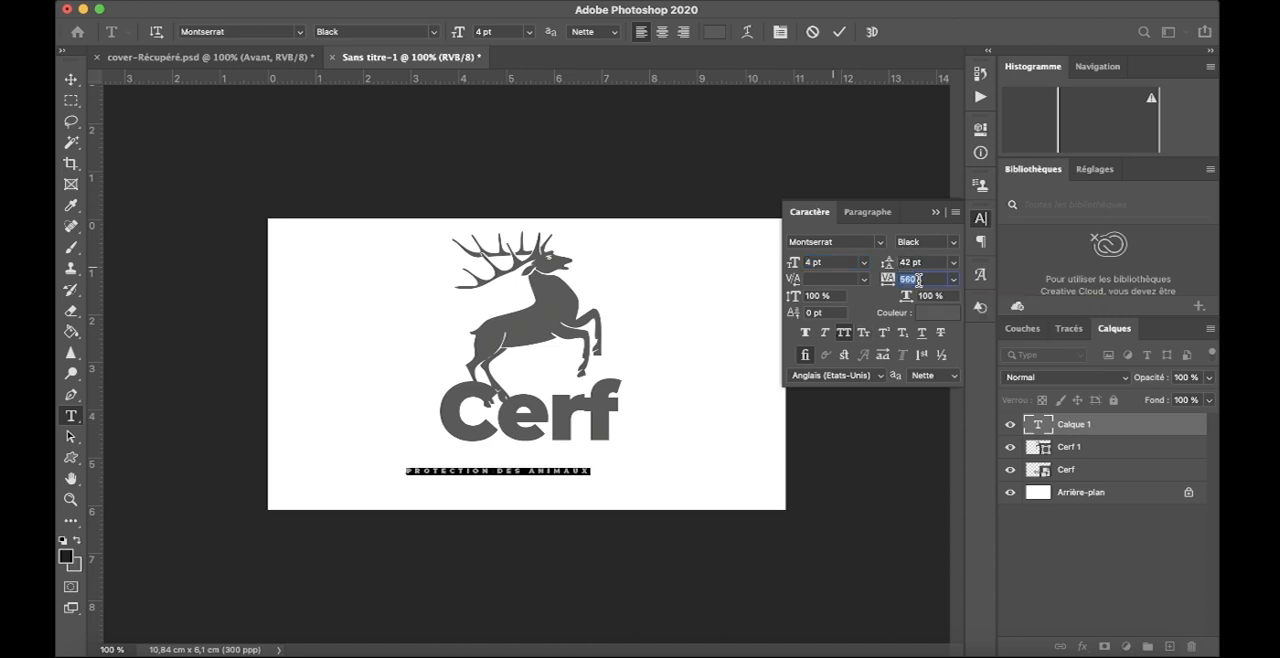
- Move the tagline directly beneath the "Cerf" text, aligned with its width, and commit the text
drag(486, 498, 521, 479)
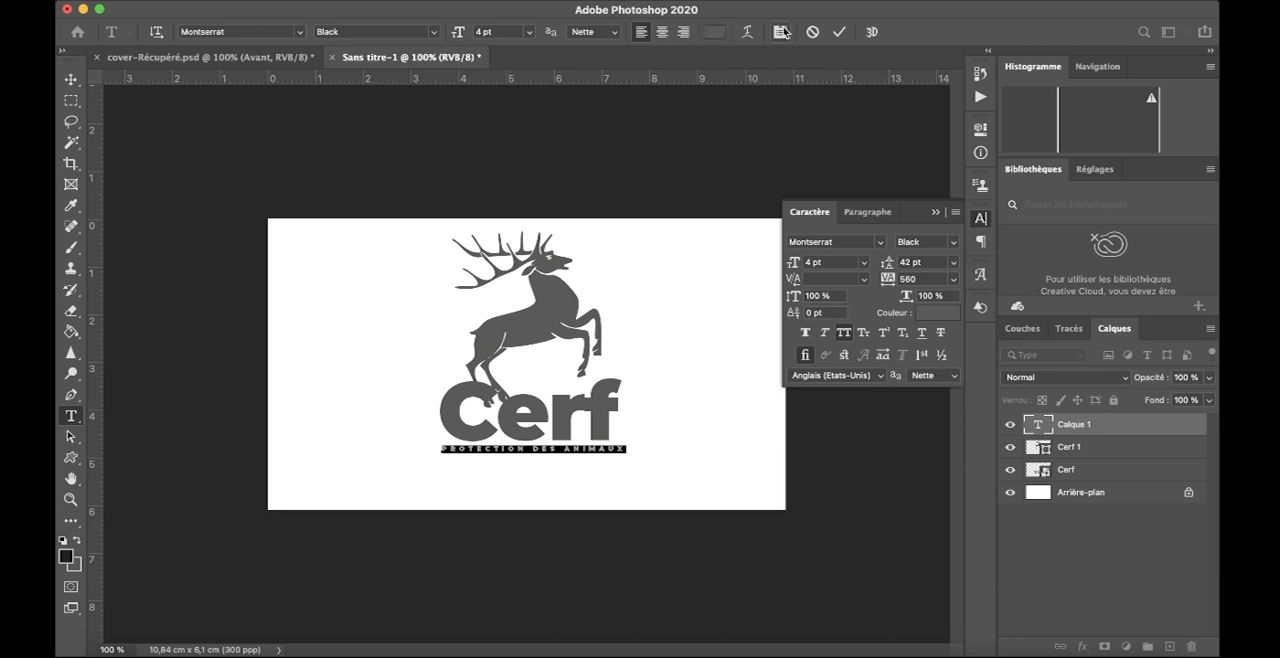
click(840, 34)
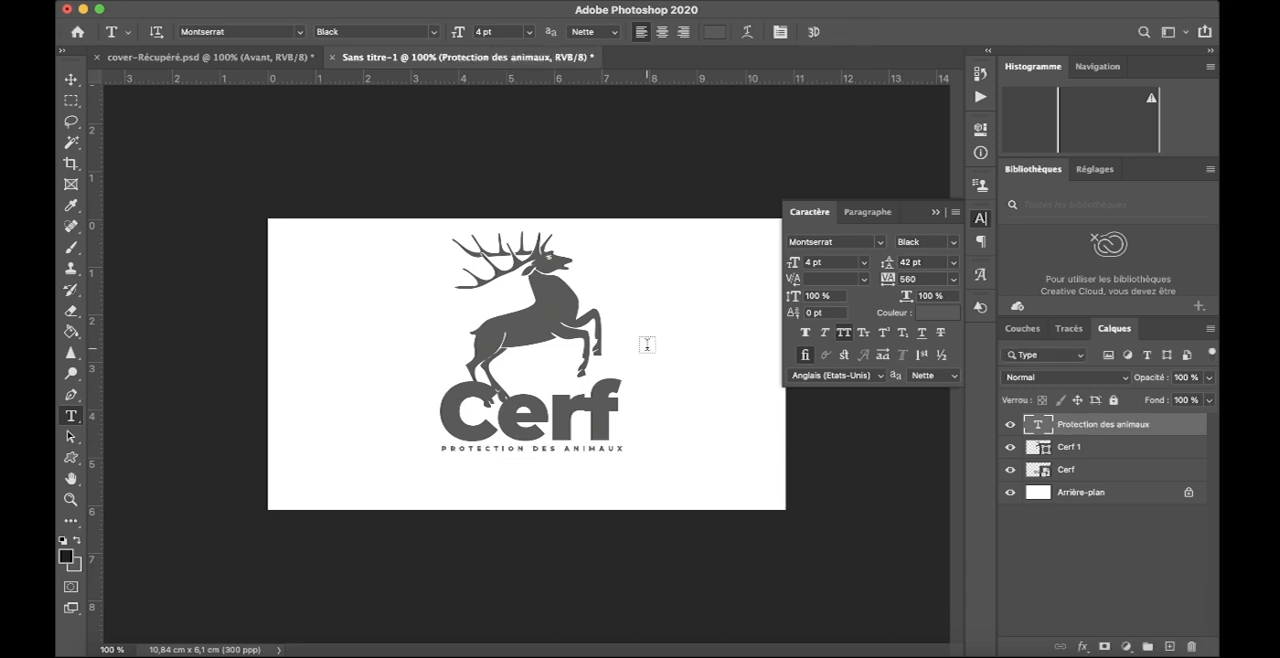
click(936, 212)
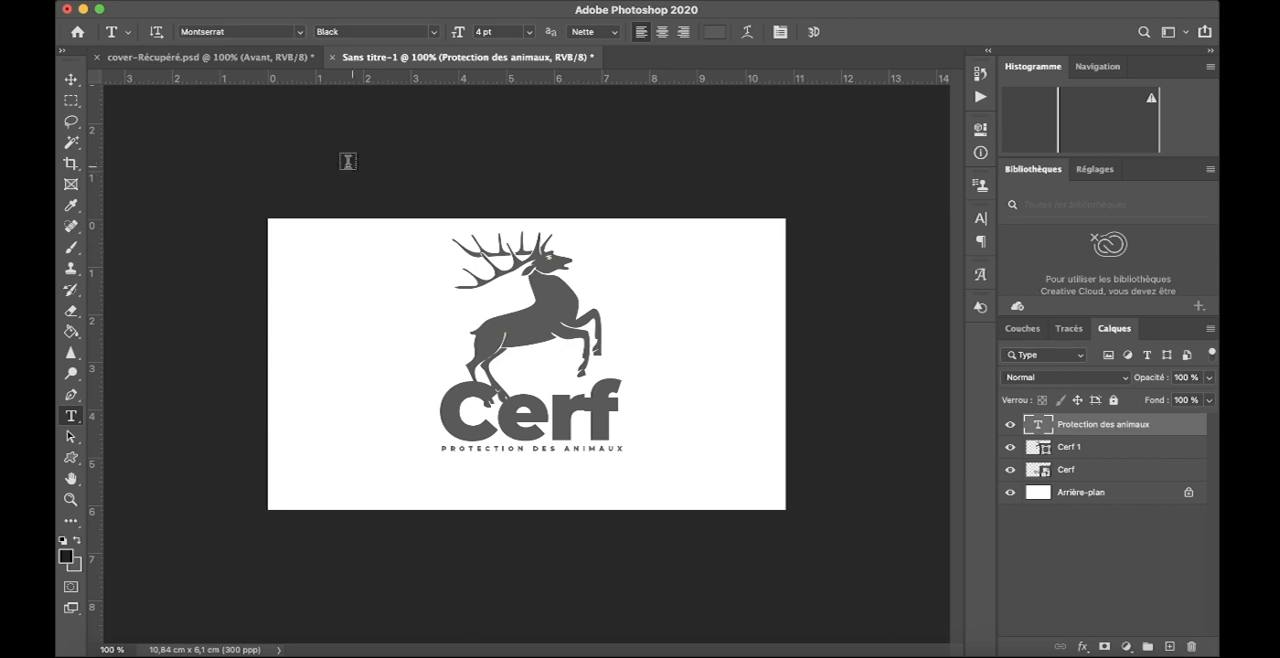
- Move the stag, "Cerf" text and tagline together slightly down, and briefly hide the Arrière-plan layer to preview the logo on transparency
click(68, 77)
drag(340, 170, 640, 485)
mouse_move(535, 323)
mouse_down()
mouse_move(520, 346)
mouse_move(548, 347)
mouse_move(522, 330)
mouse_move(536, 340)
mouse_up()
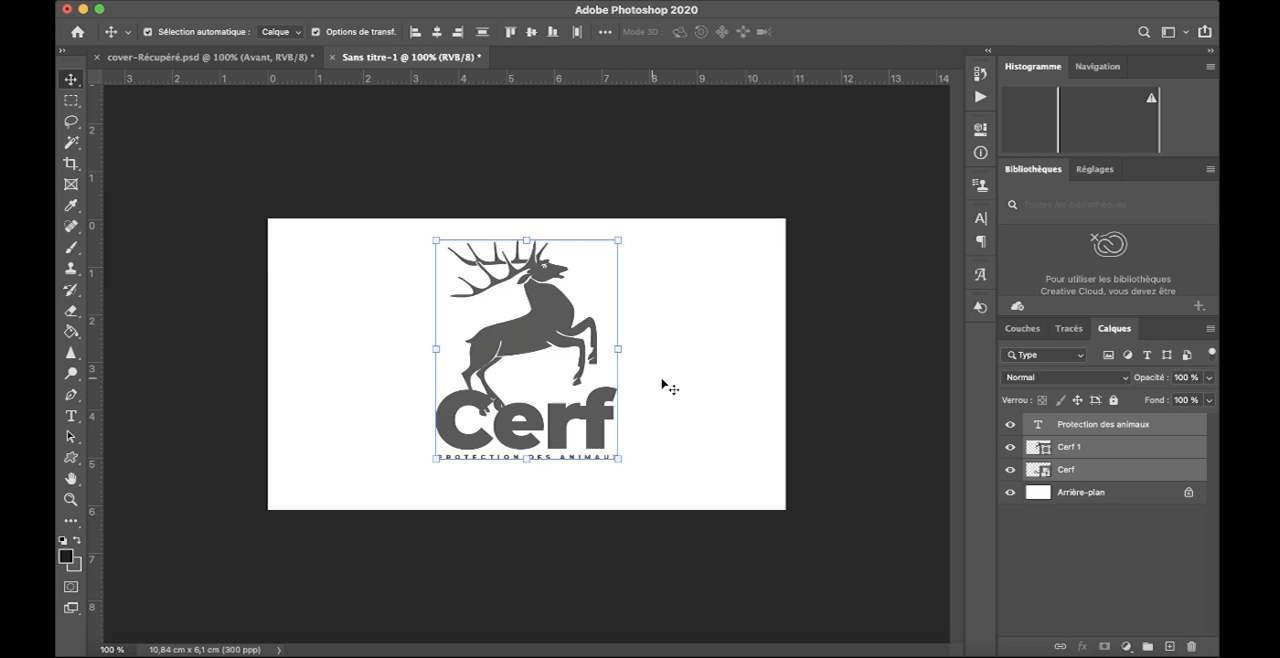
click(692, 398)
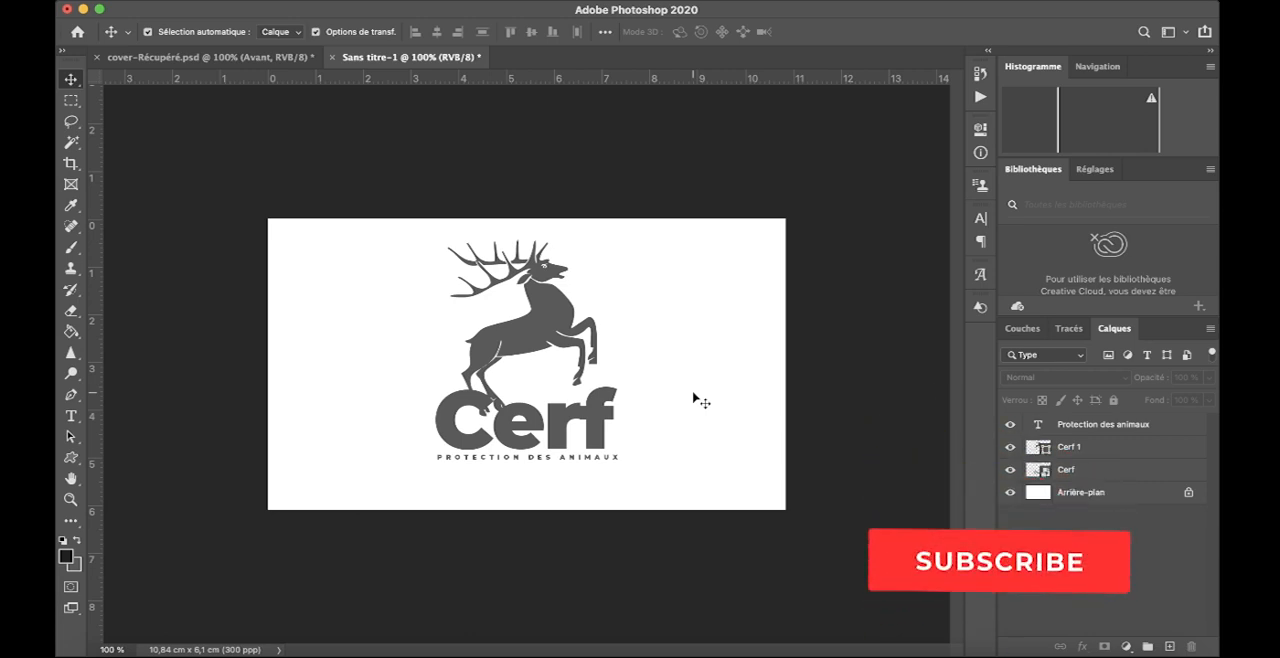
click(1010, 492)
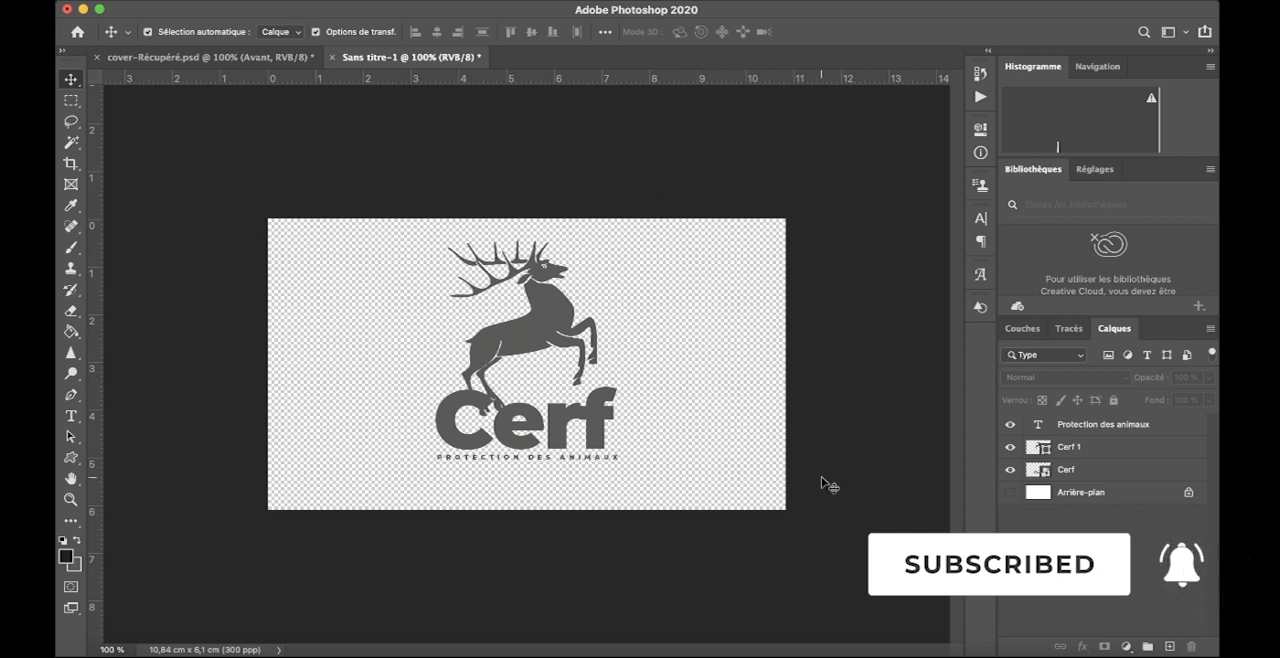
click(1010, 492)
- Move the whole logo to the left half of the canvas and draw a 1013 × 1396 px rectangle covering the right half
drag(368, 186, 582, 504)
drag(539, 296, 426, 309)
click(71, 457)
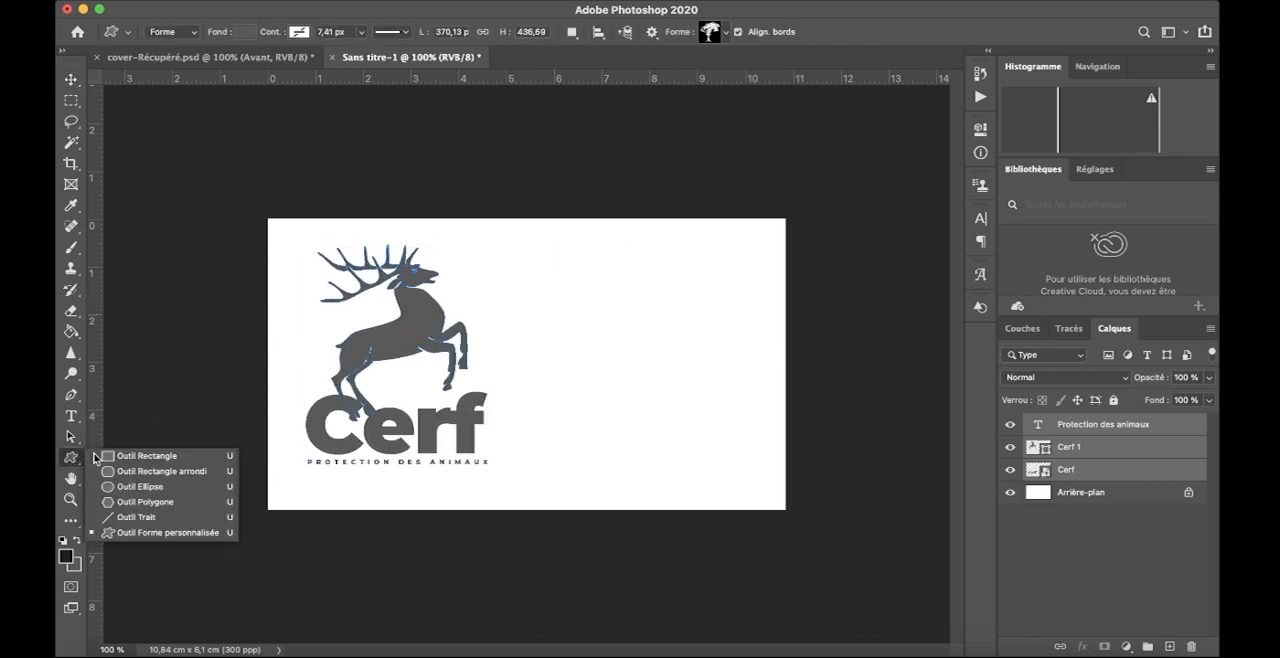
click(130, 456)
drag(524, 127, 934, 640)
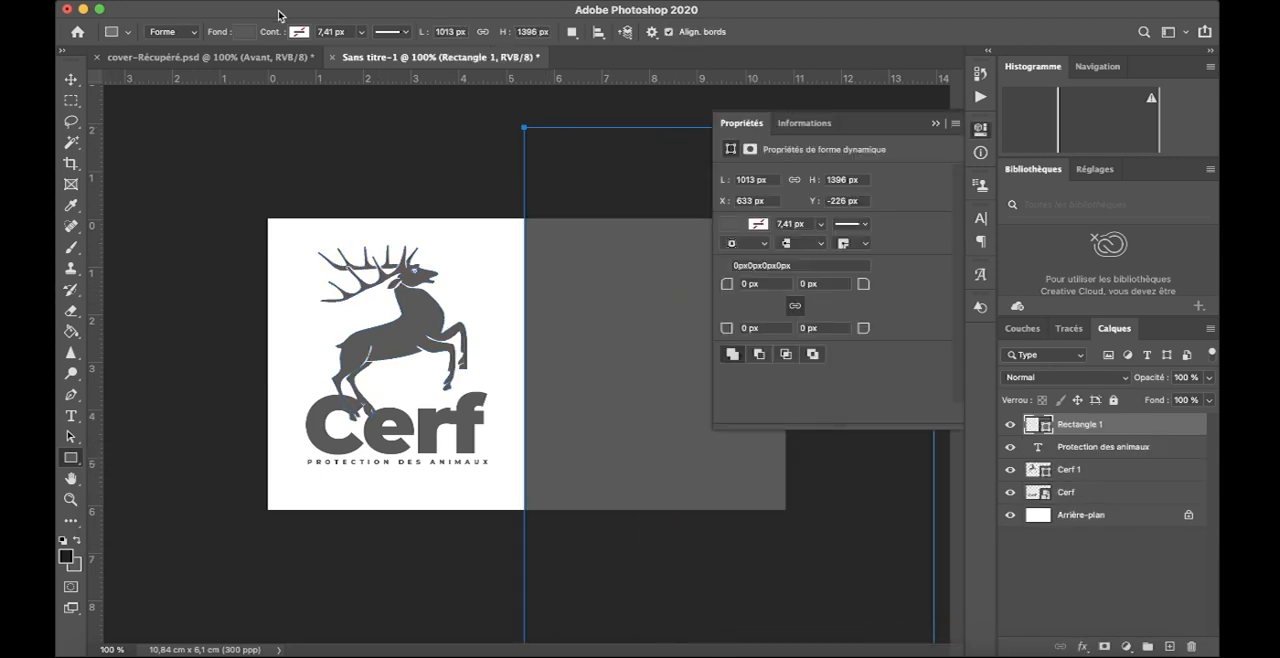
- Fill the rectangle with red from the recently used colours and deselect it
click(245, 33)
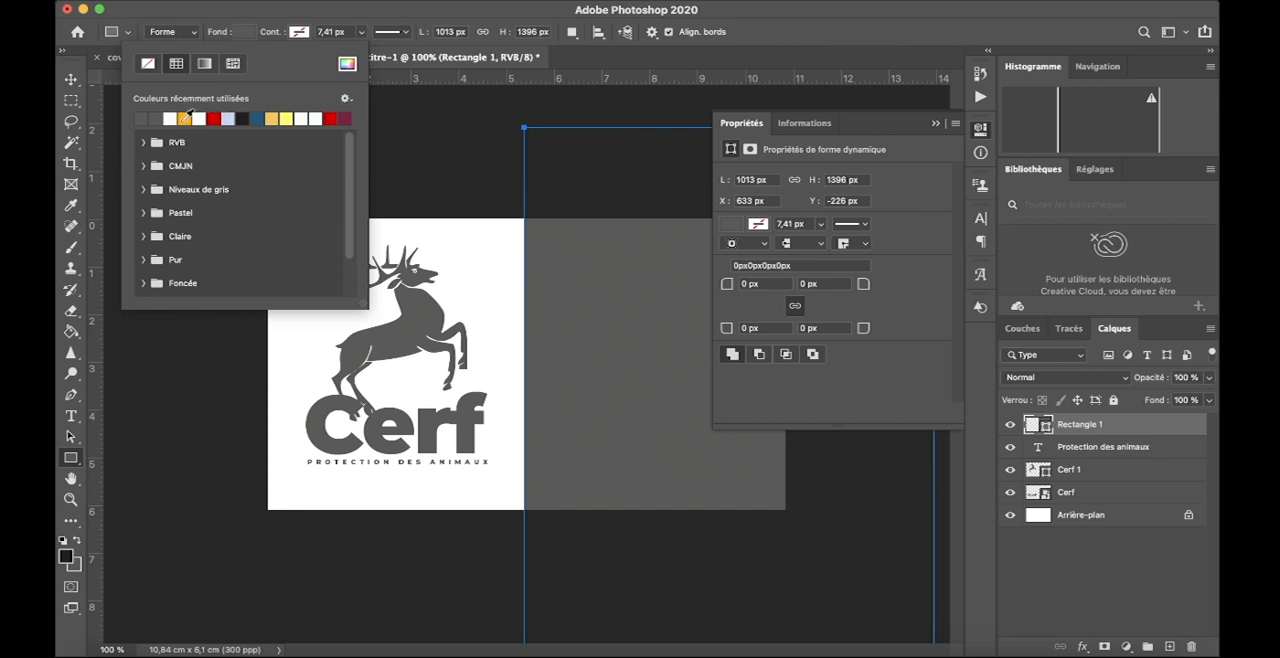
click(185, 118)
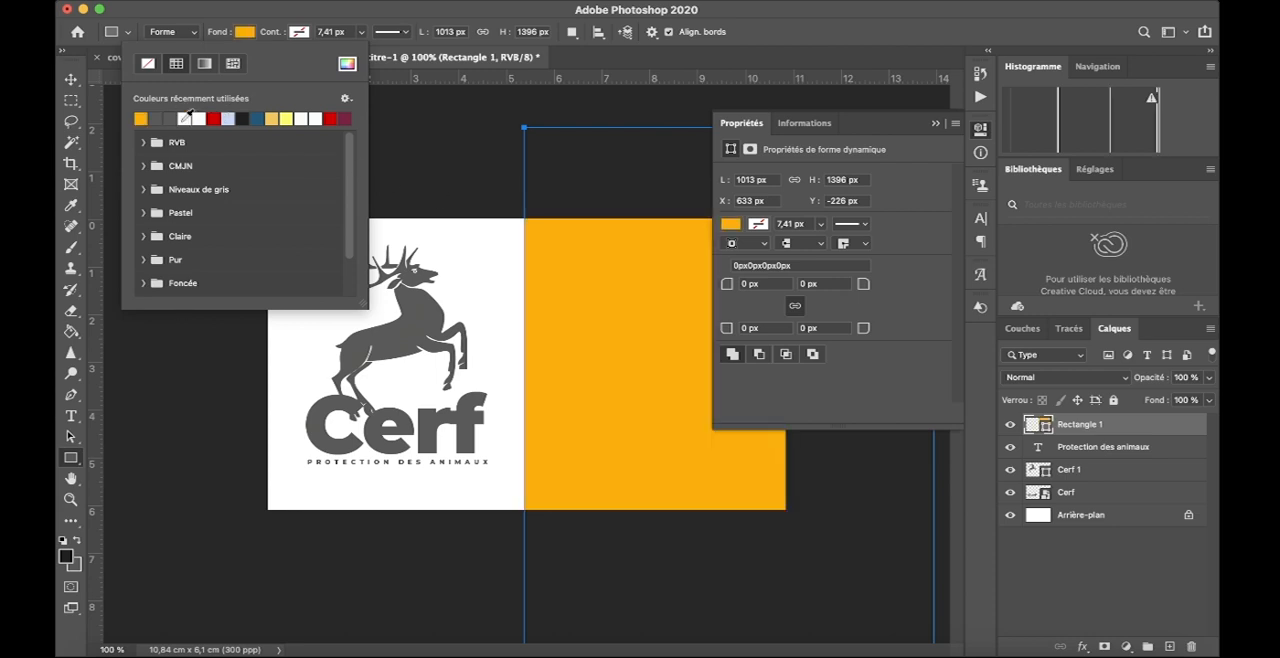
click(331, 118)
click(71, 79)
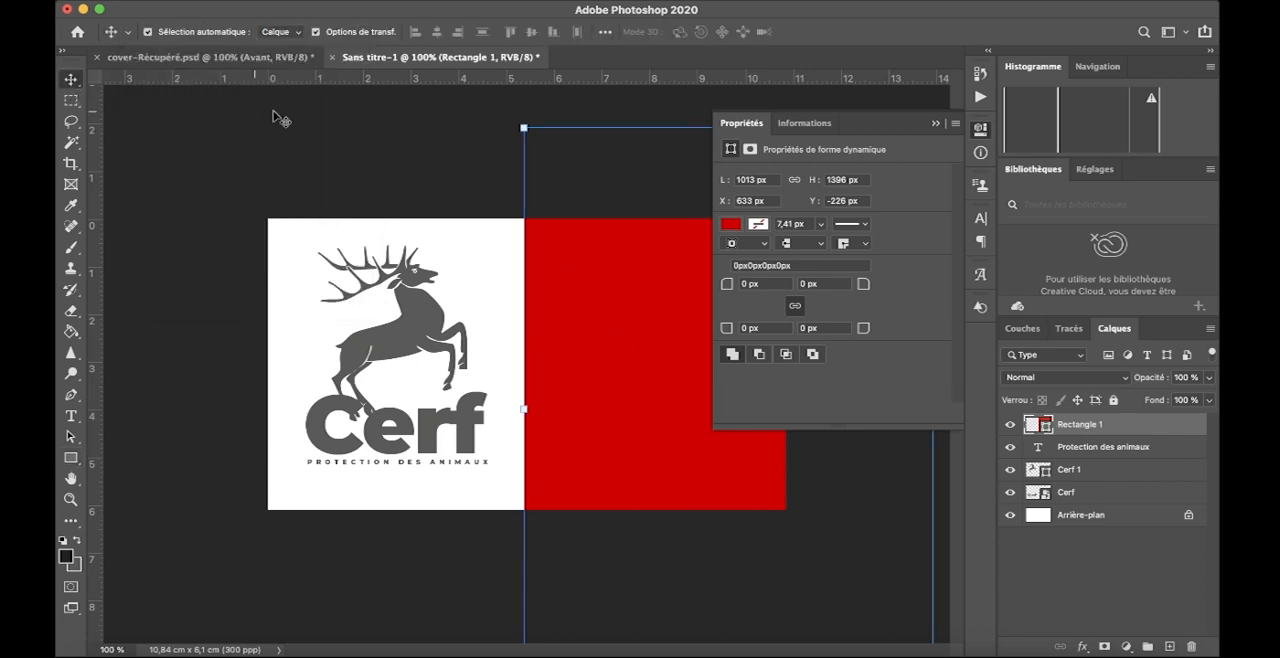
click(348, 170)
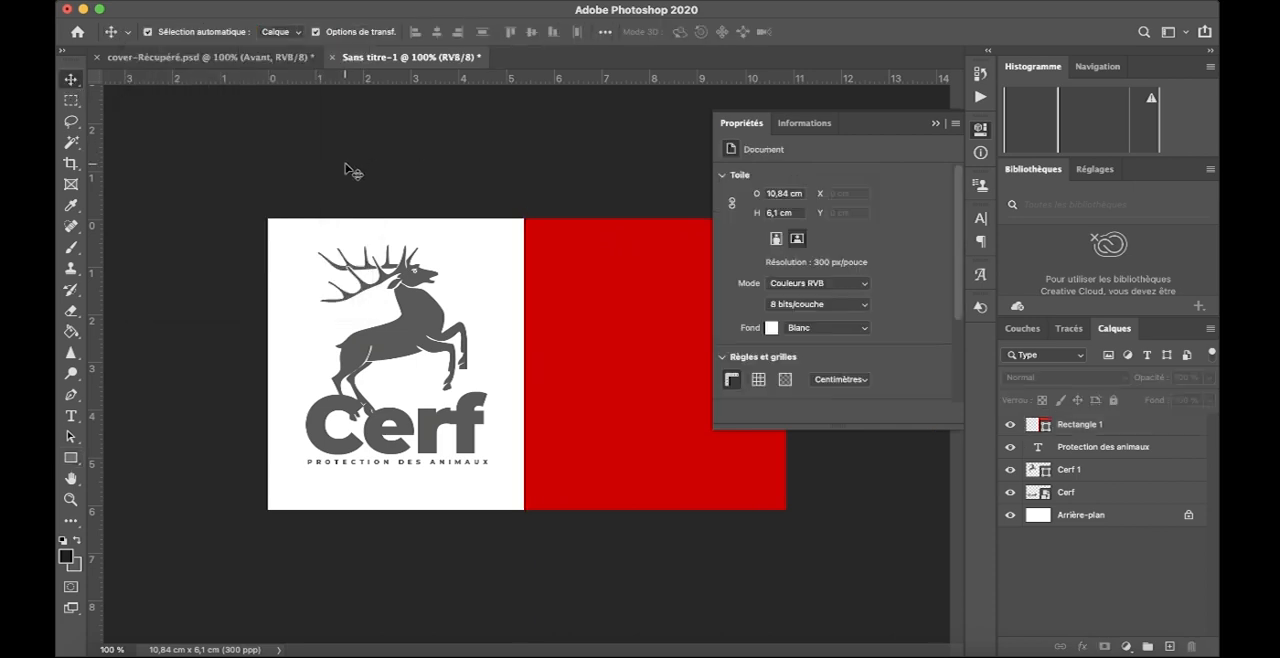
click(935, 123)
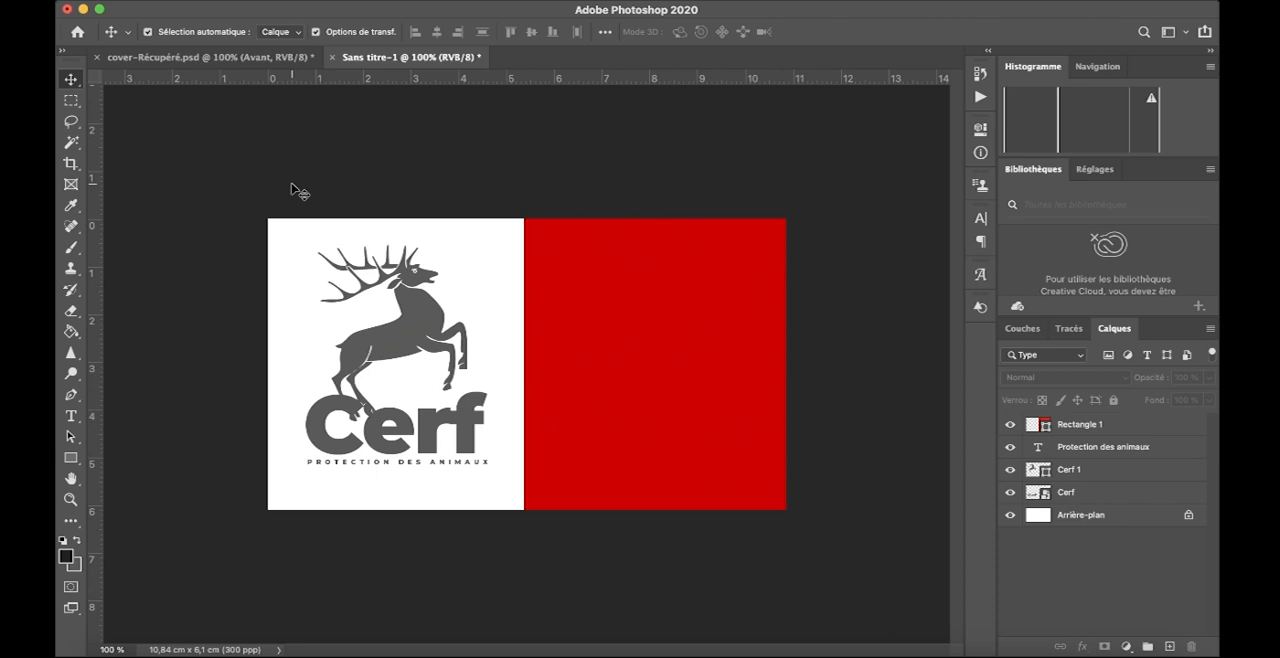
- Group the stag, "Cerf" and tagline layers and name the group "logo"
drag(279, 189, 500, 491)
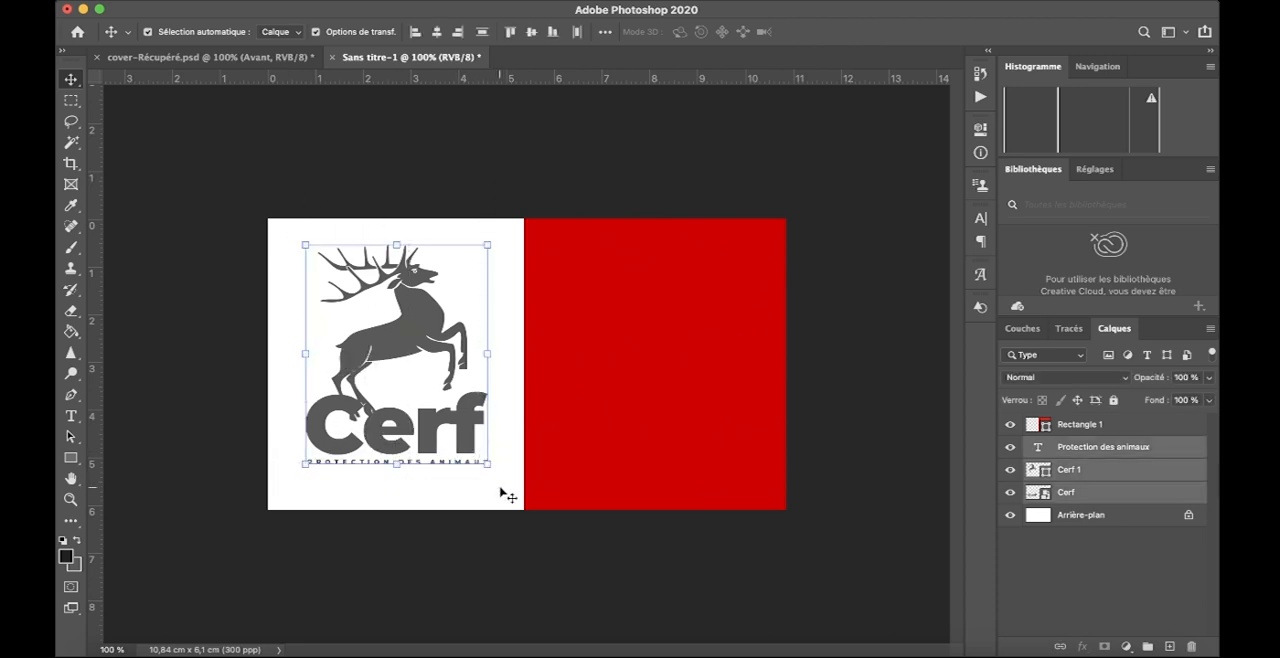
key(super+g)
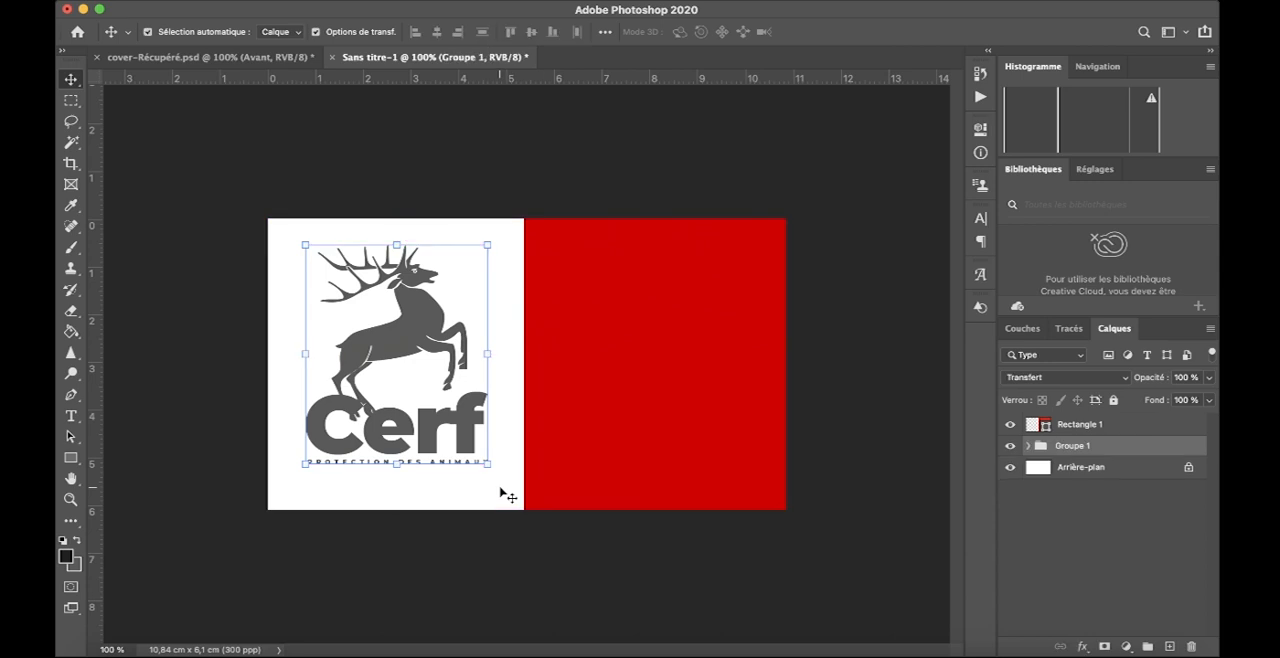
double_click(1071, 446)
key(BackSpace)
key(Return)
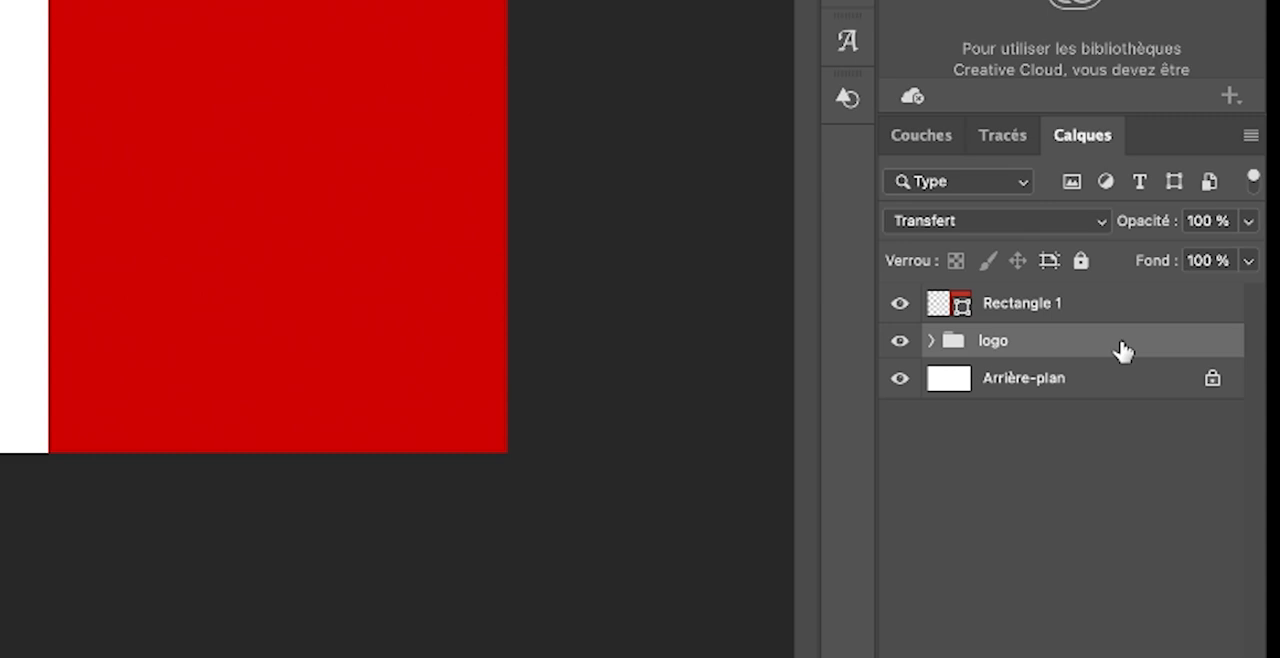
- Duplicate the "logo" group above Rectangle 1 and, with auto-select set to Groupe, move the copy onto the red half
key(super+j)
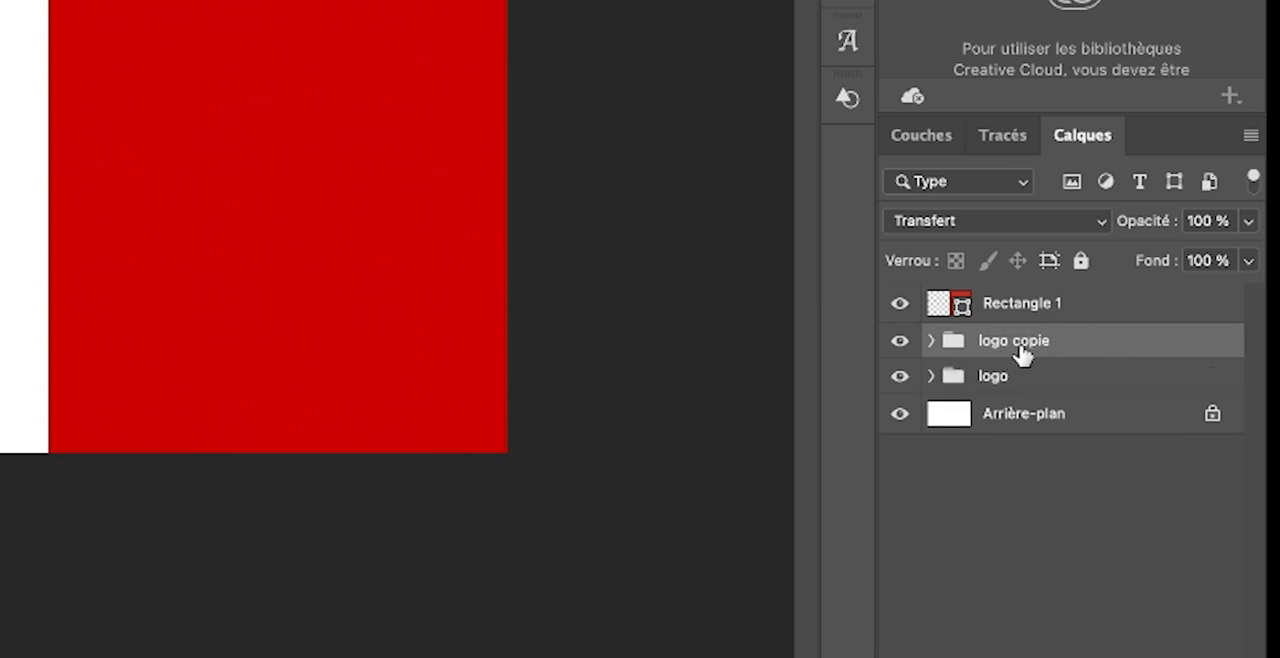
drag(1062, 342, 1049, 294)
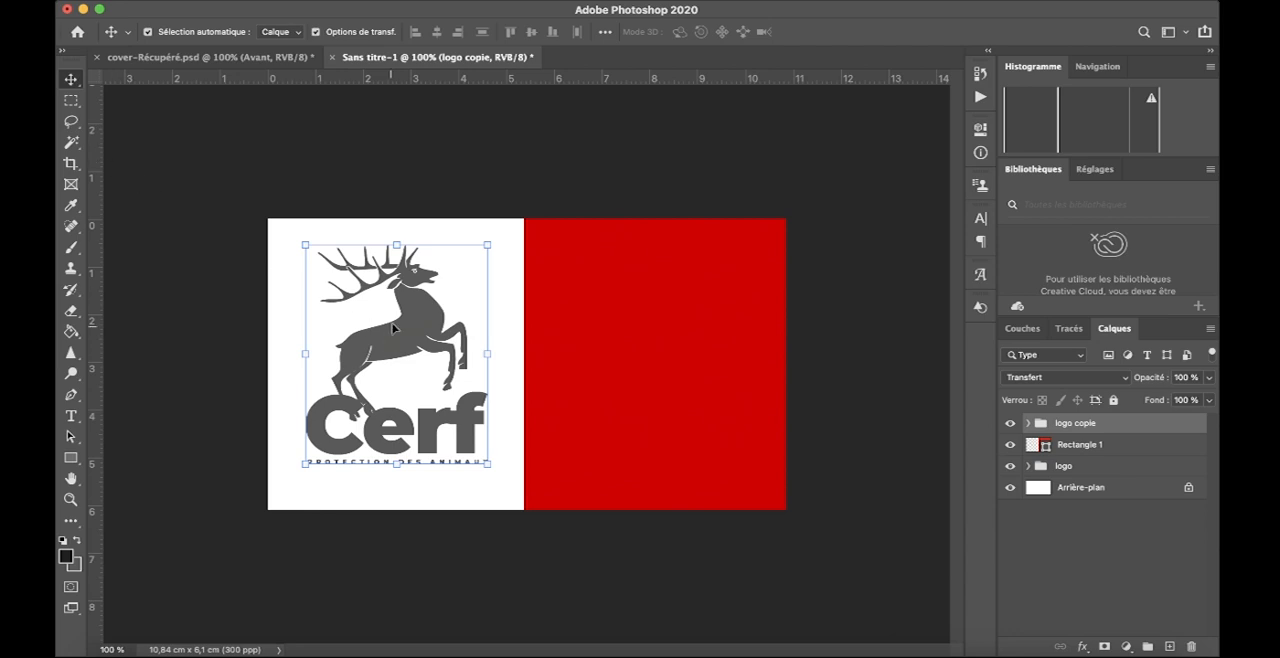
click(281, 32)
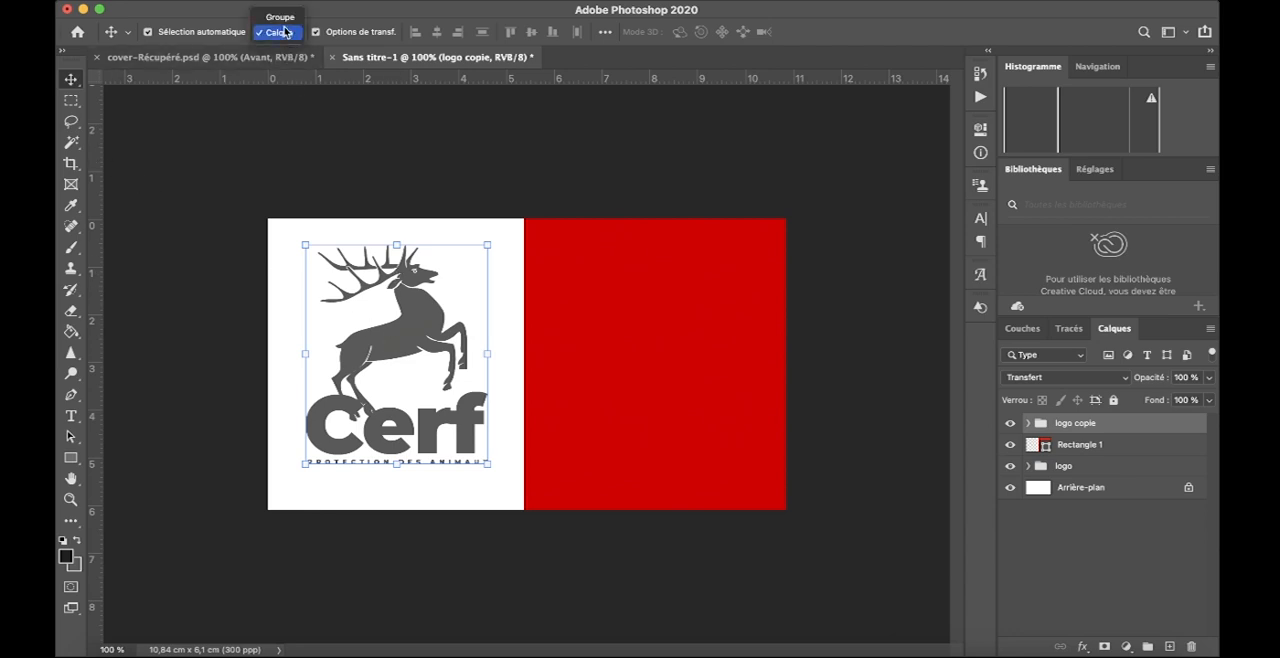
click(280, 17)
drag(429, 347, 664, 346)
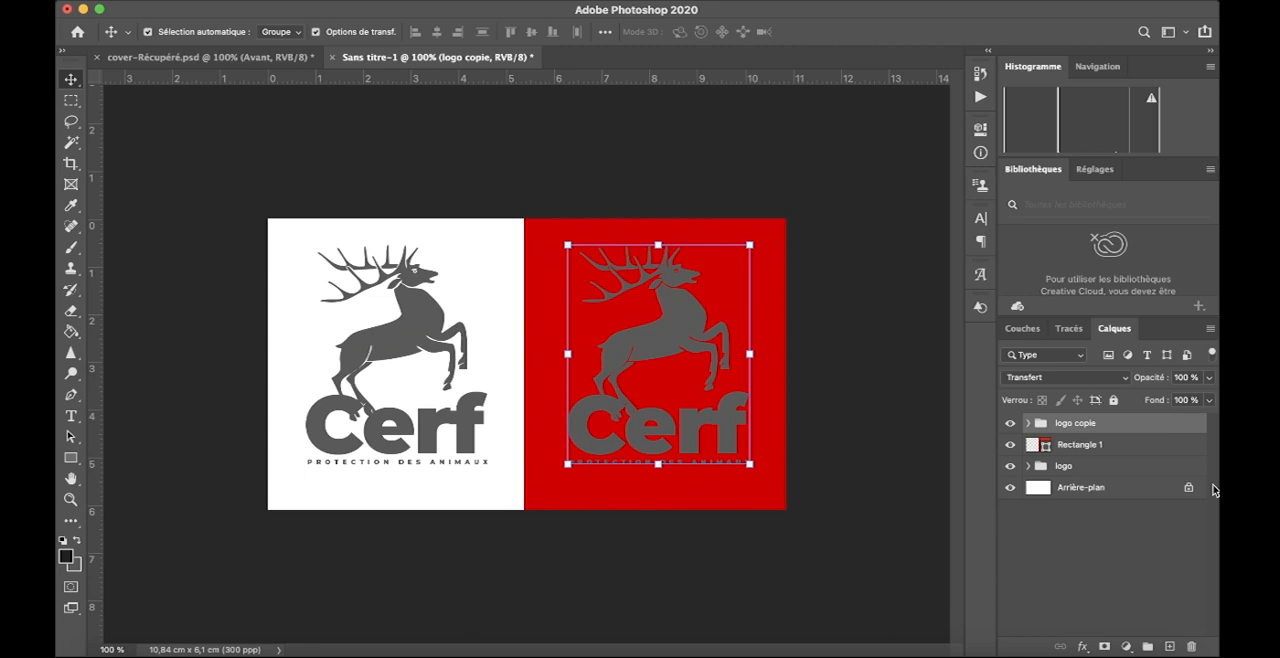
- Add a colour overlay (Incrustation couleur) to the "logo copie" group in near-white fbfbfb, keeping the artwork in view
double_click(1168, 426)
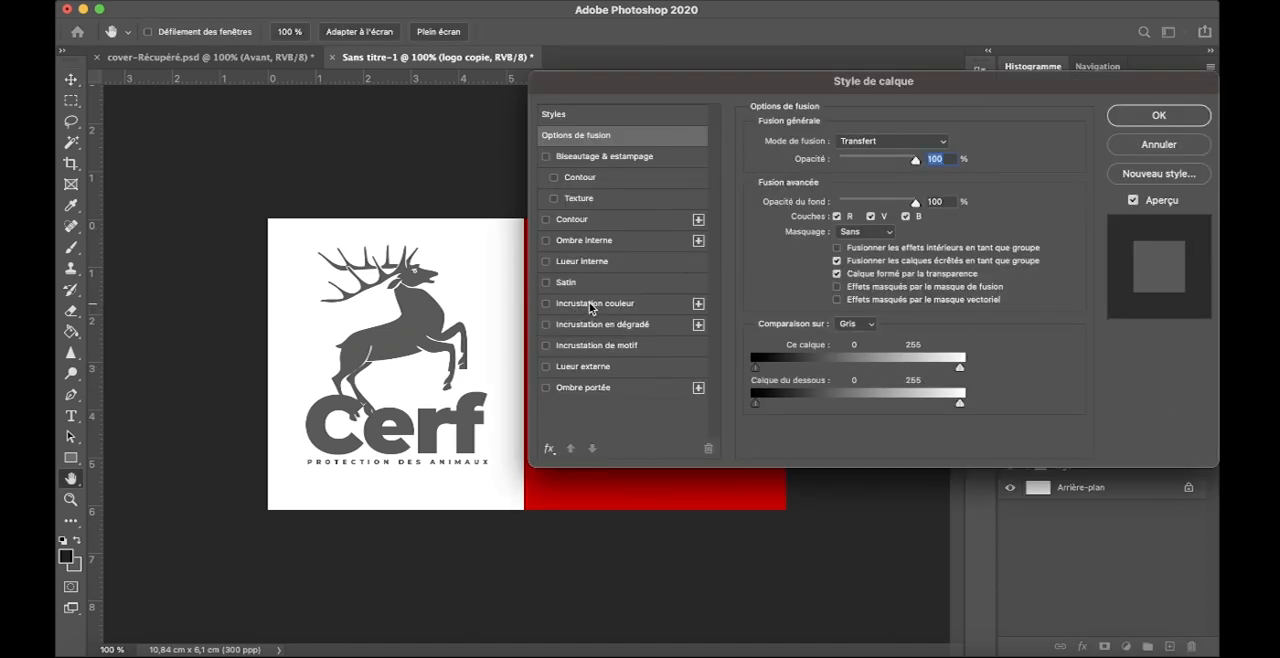
drag(581, 89, 800, 114)
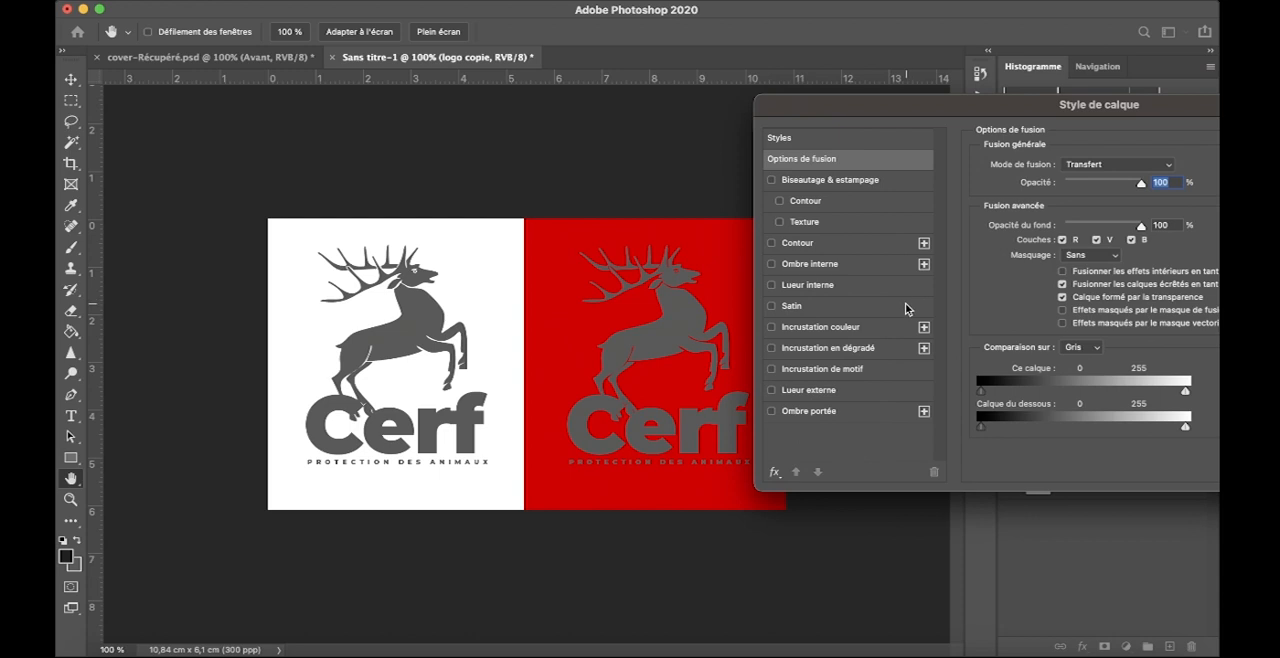
click(876, 333)
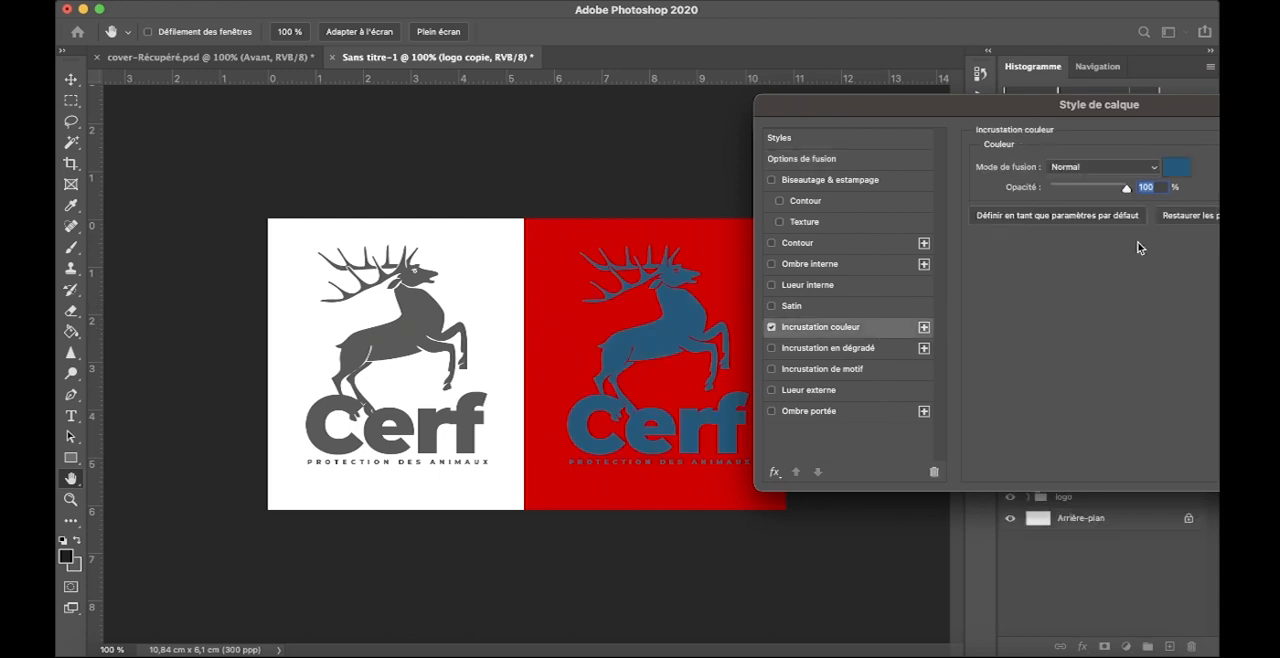
click(1177, 168)
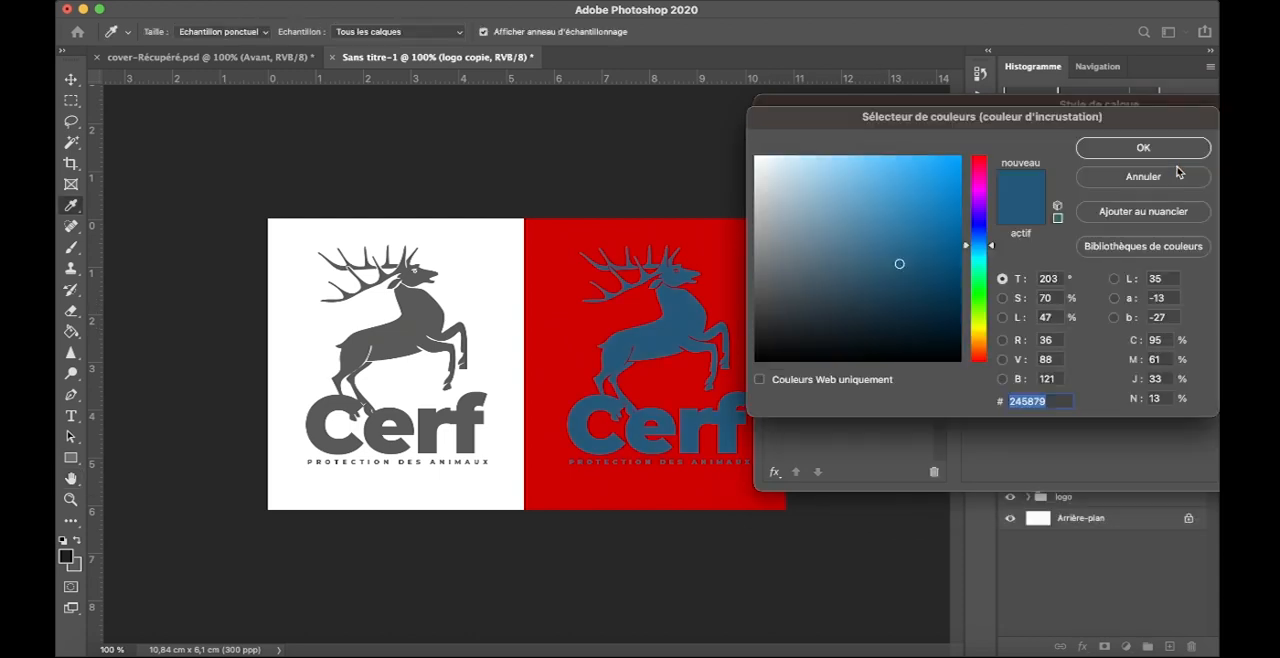
click(754, 158)
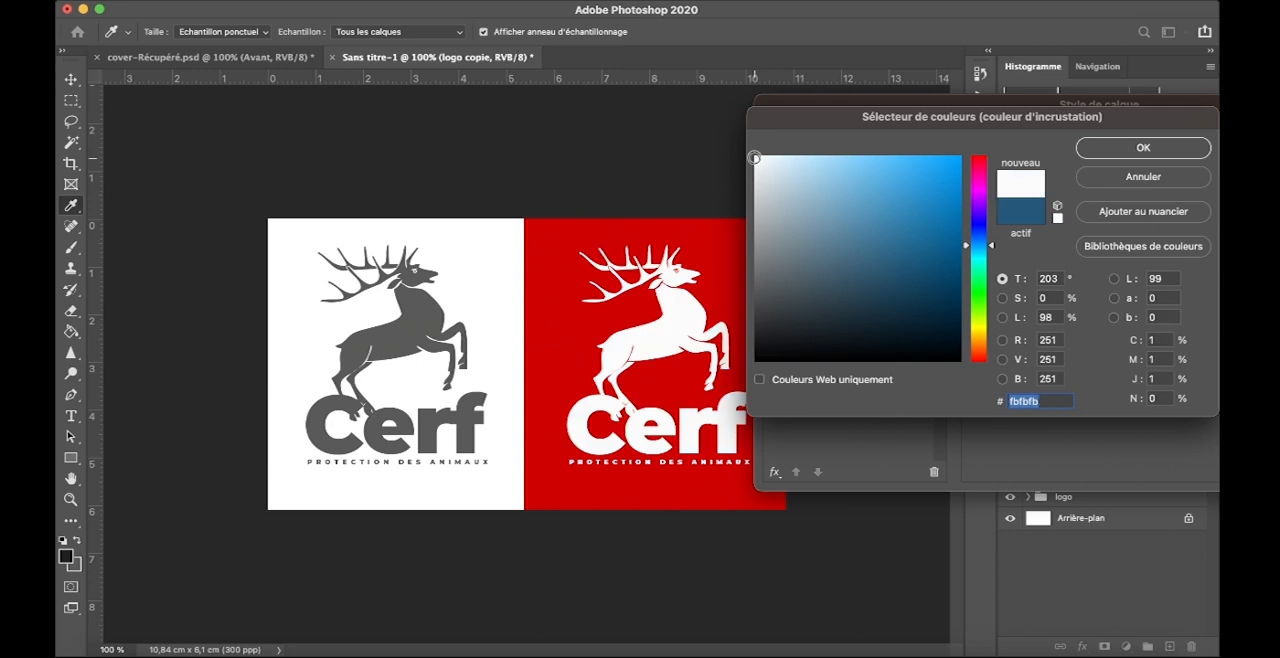
drag(786, 119, 870, 114)
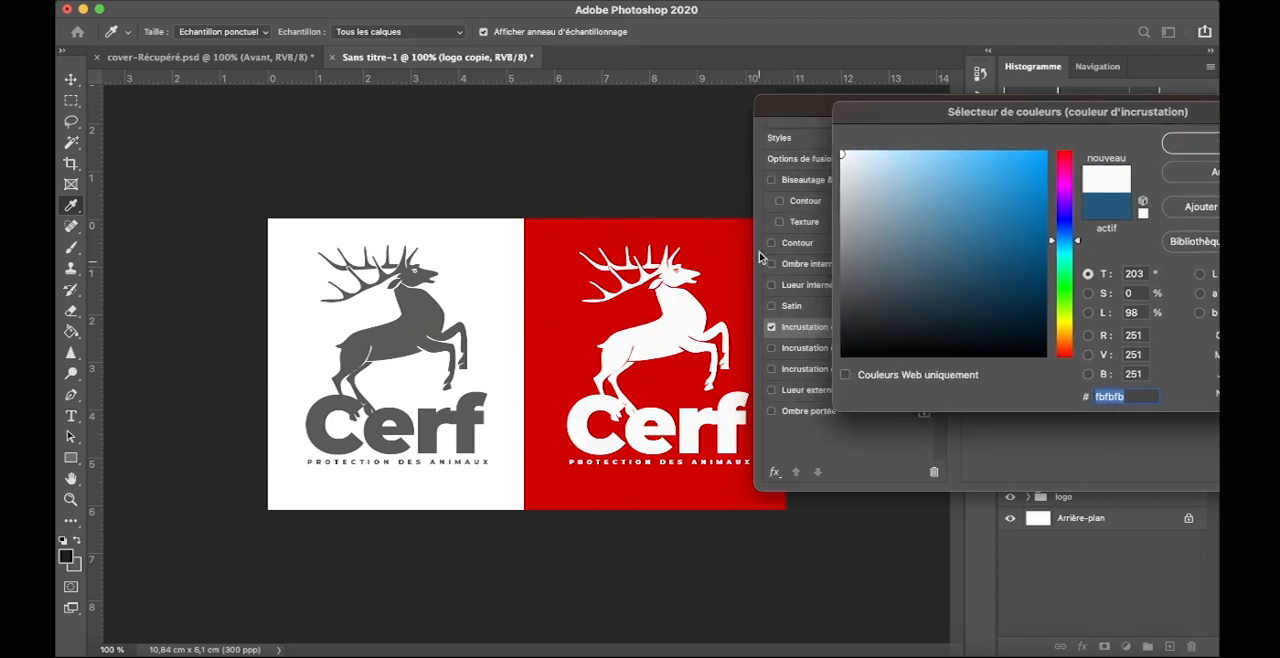
drag(770, 112, 810, 114)
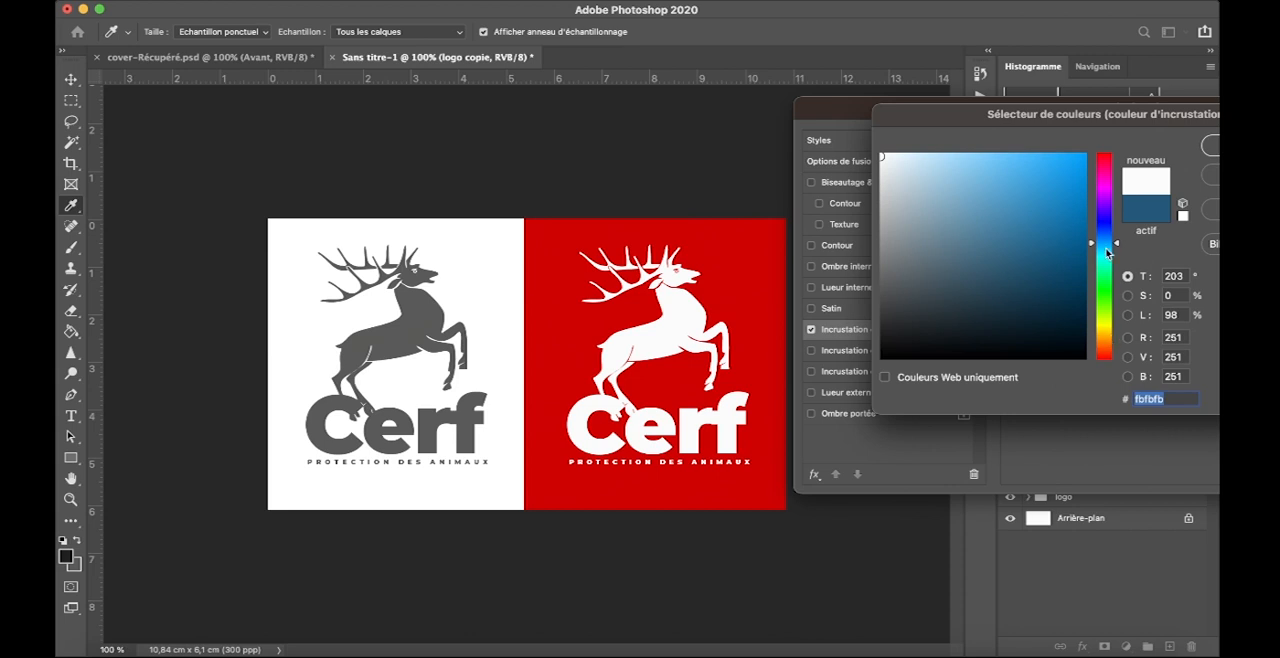
- Set the overlay colour of the "logo copie" group to yellow fbdb03, apply the layer style and deselect the group
click(1106, 334)
click(1083, 156)
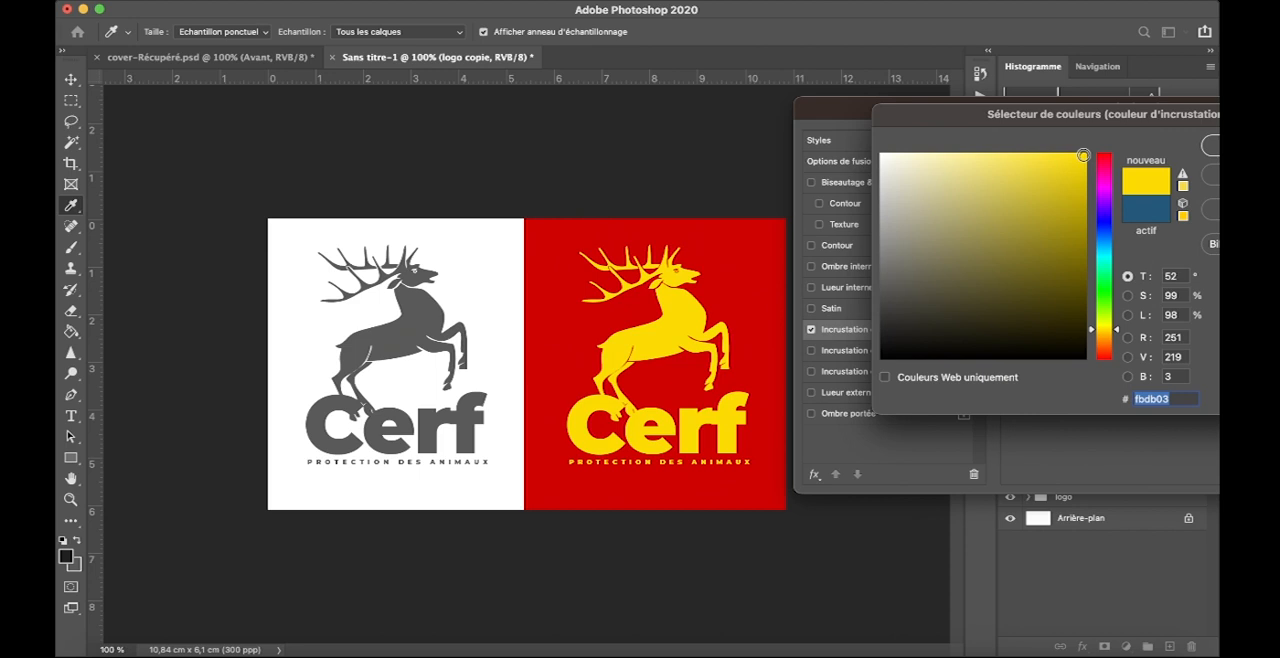
key(Return)
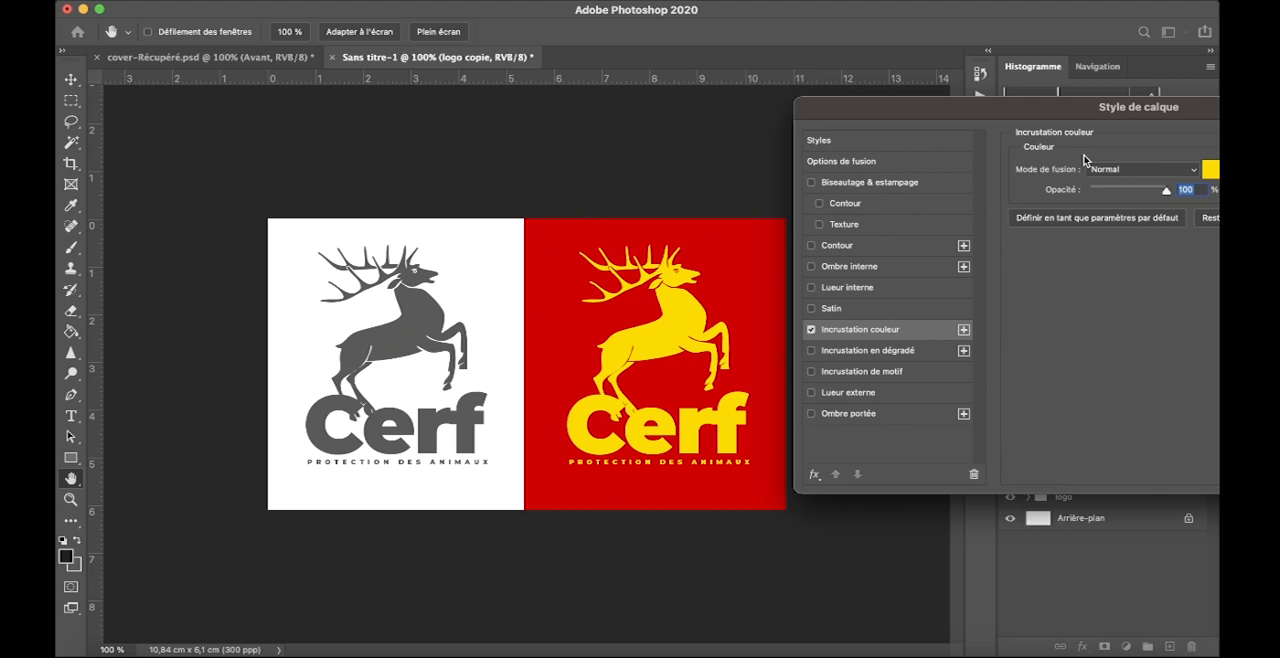
key(Return)
click(575, 153)
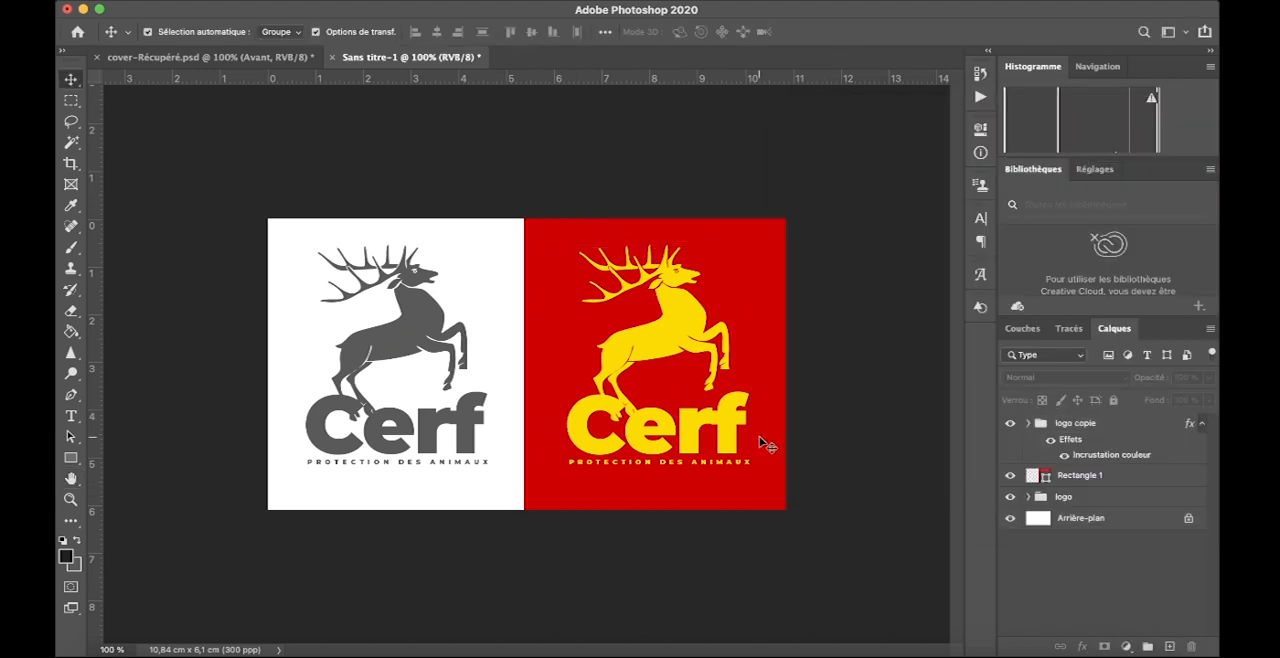
click(703, 414)
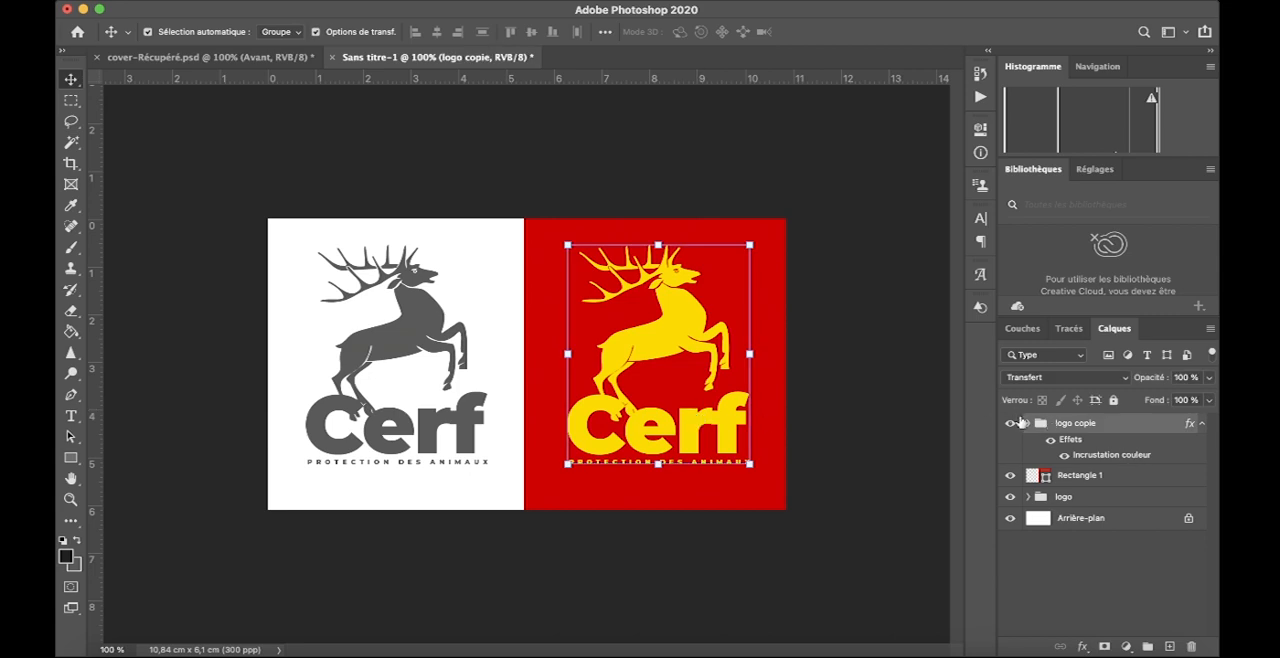
click(1029, 424)
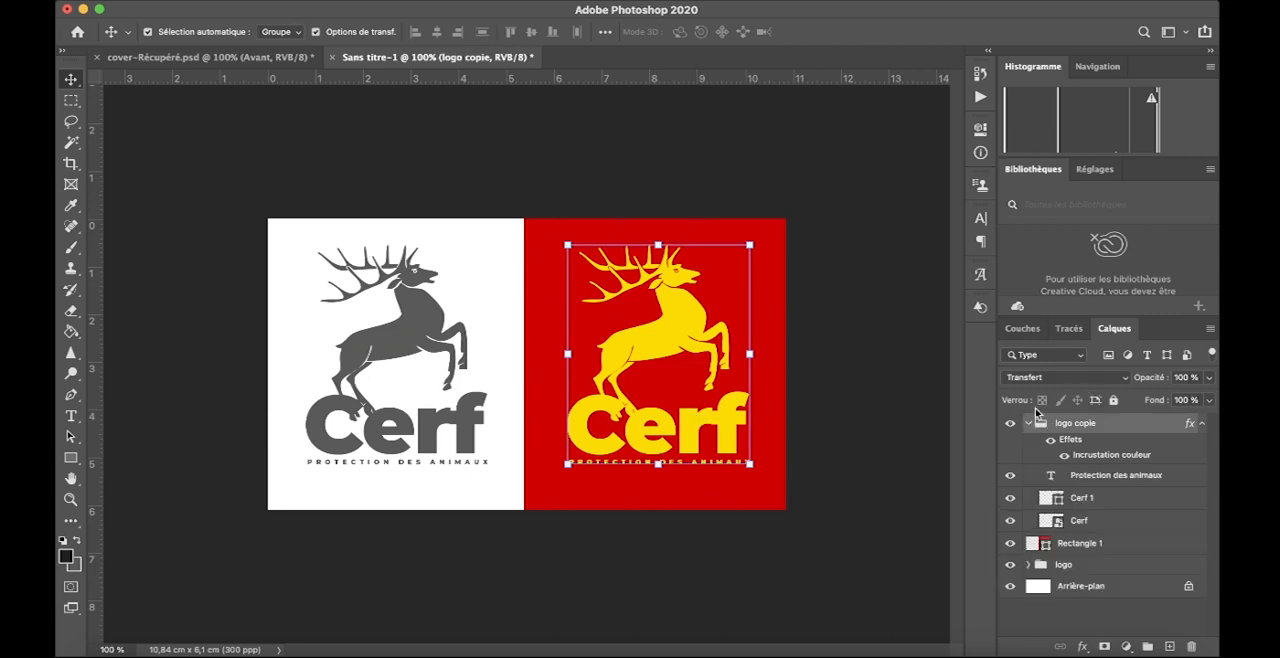
click(1029, 424)
click(909, 356)
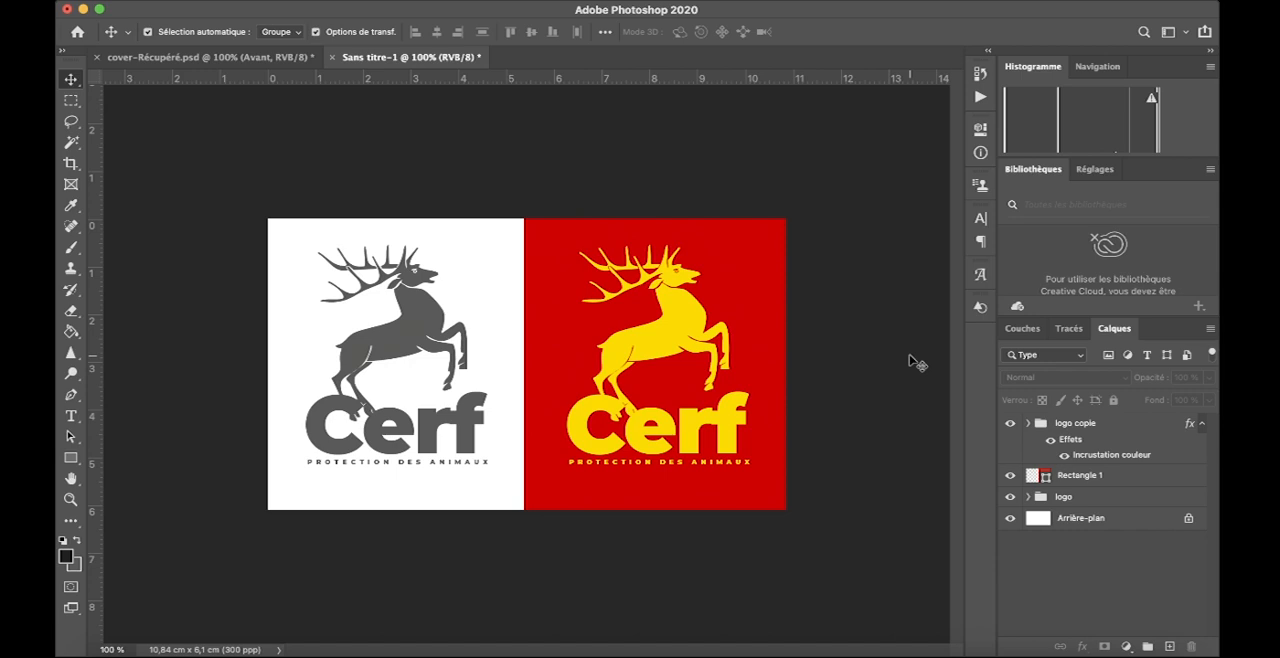